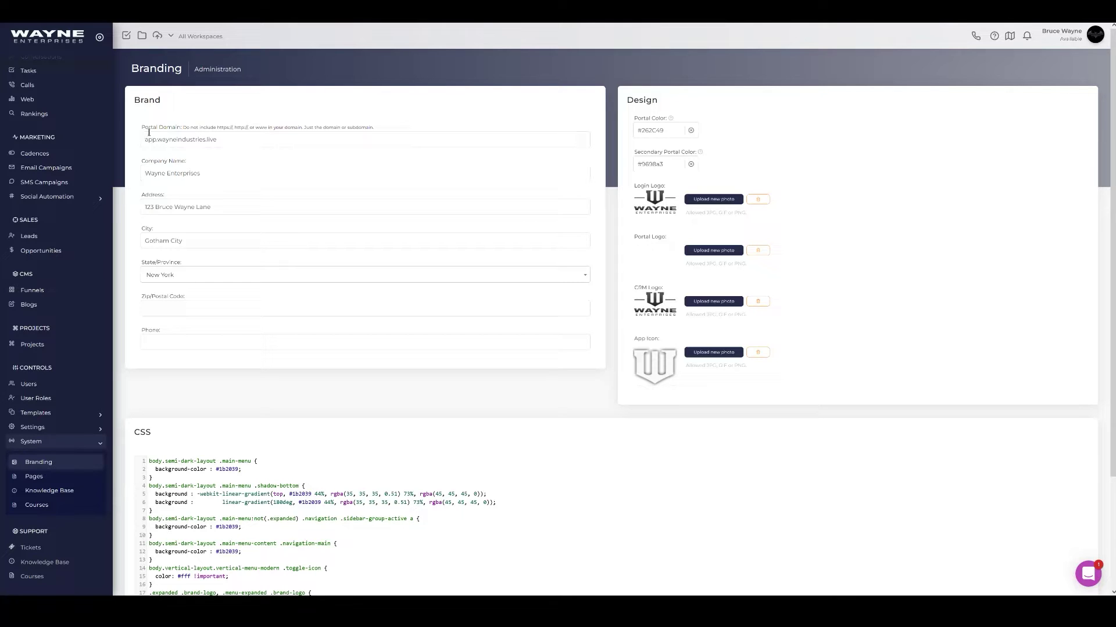
- Leave the Branding page and go to Settings > Domains, where the domain table is empty
drag(218, 140, 161, 136)
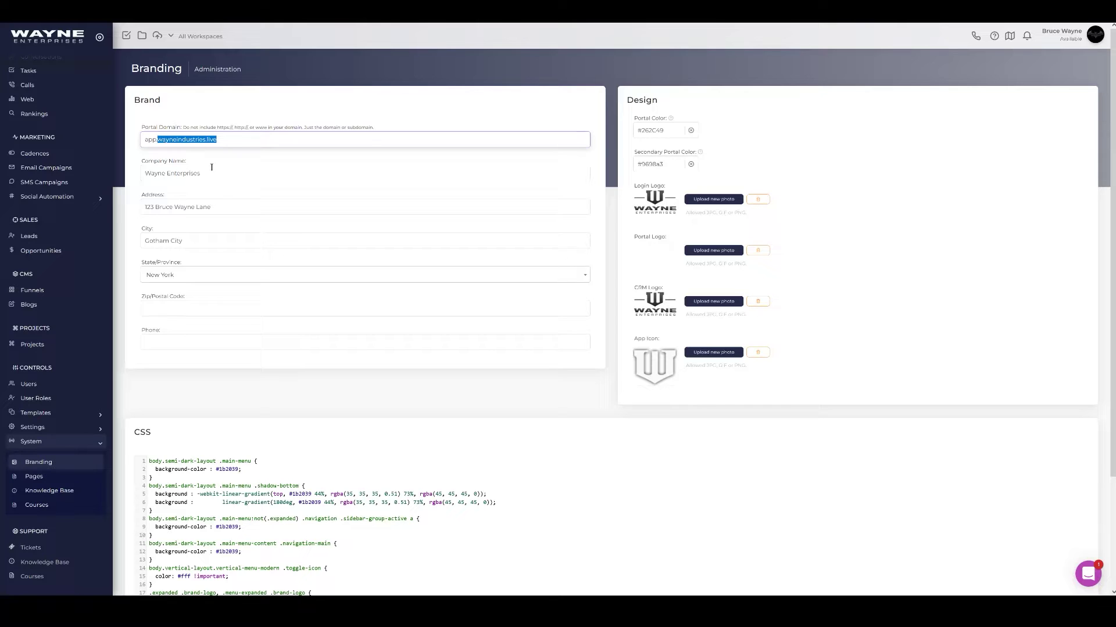
click(131, 165)
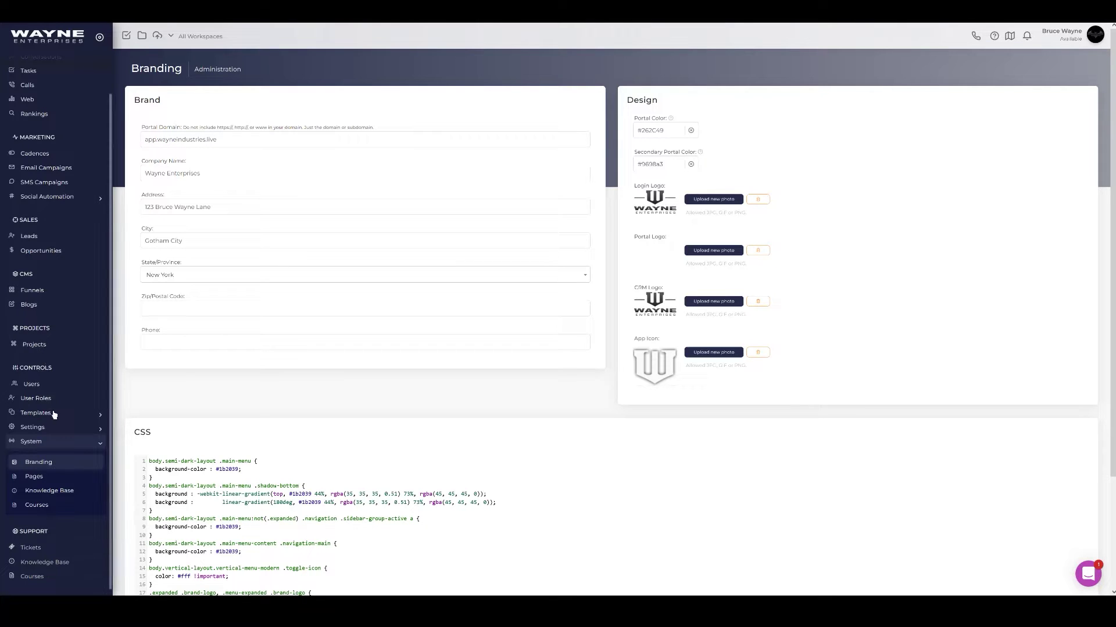
click(34, 428)
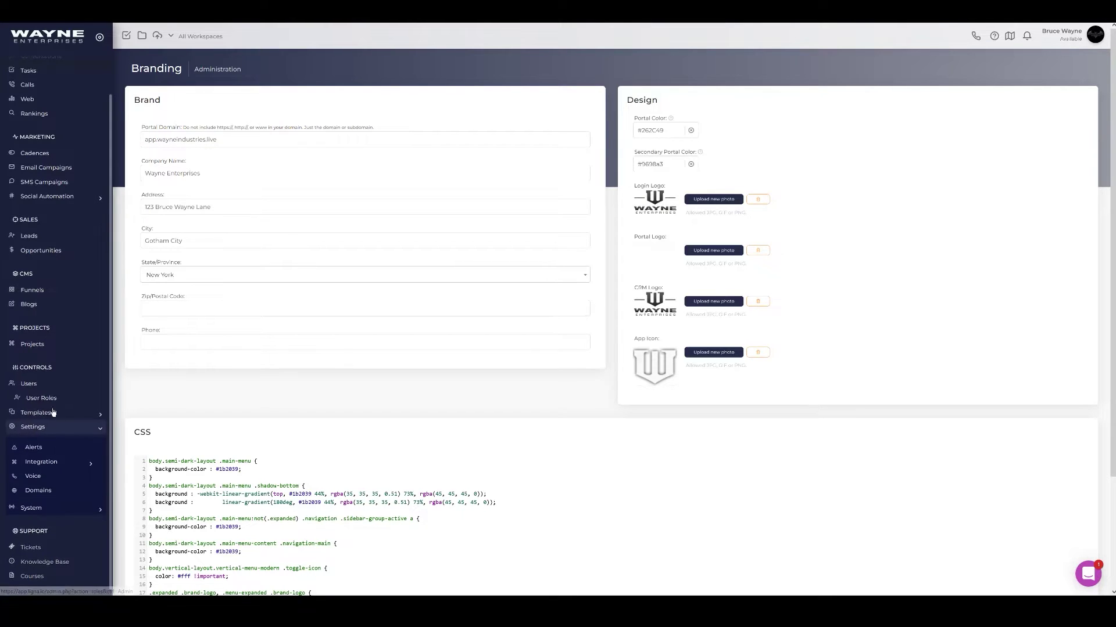
click(42, 491)
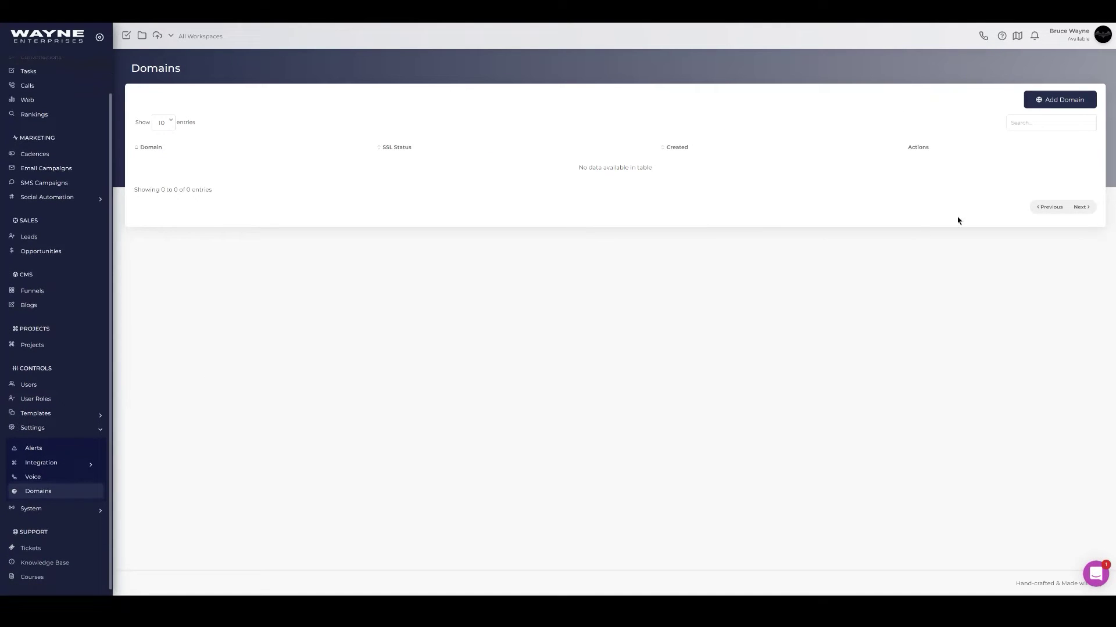
- Add the custom domain wayneindustries.live, which then appears with SSL status Not Active
click(1056, 103)
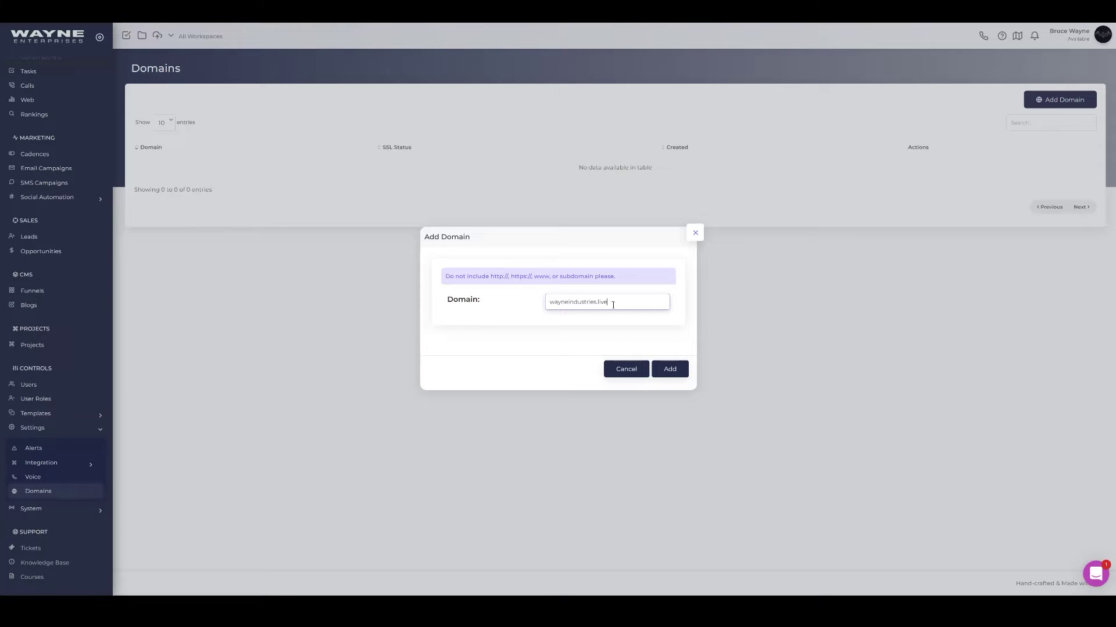
click(671, 369)
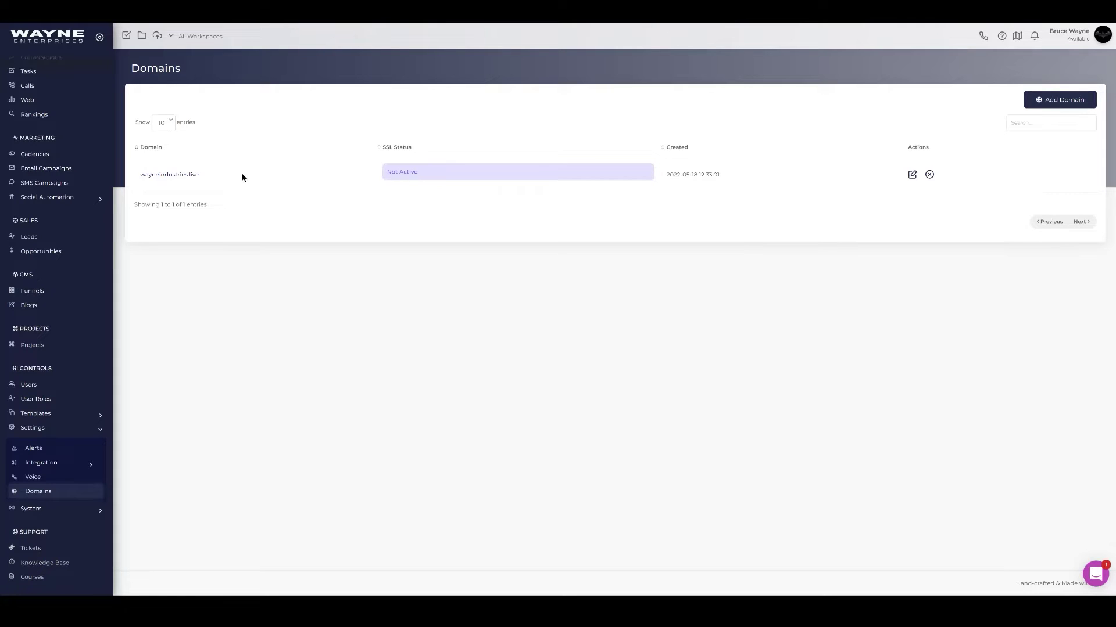
- Open the wayneindustries.live setup details and copy the A record's host IP address
click(185, 178)
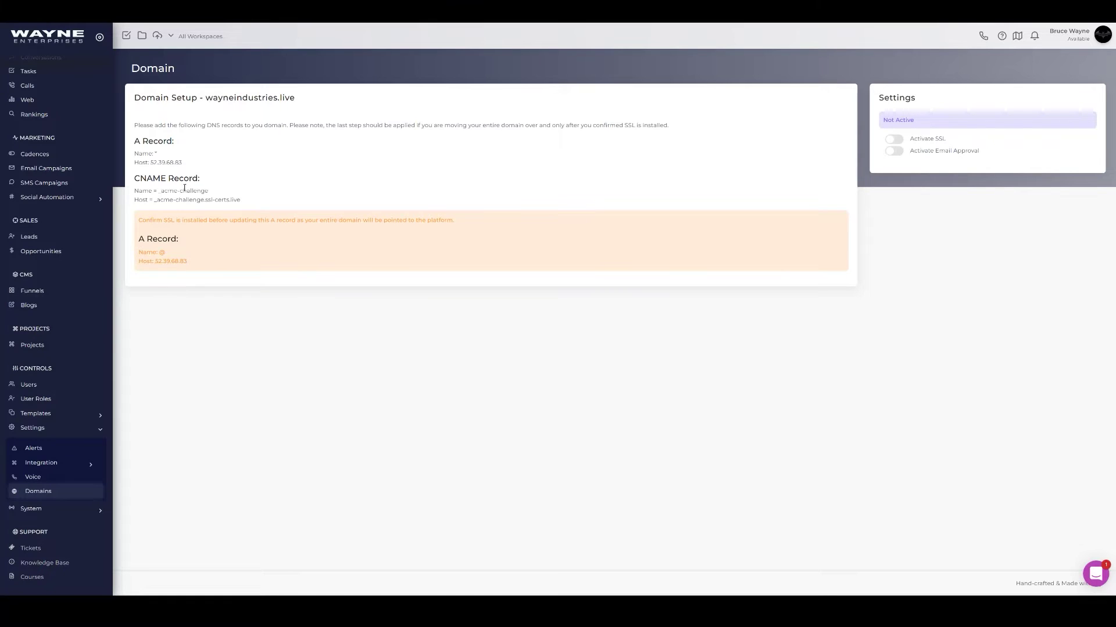
drag(241, 202, 134, 140)
click(222, 172)
drag(184, 162, 149, 162)
key(ctrl+c)
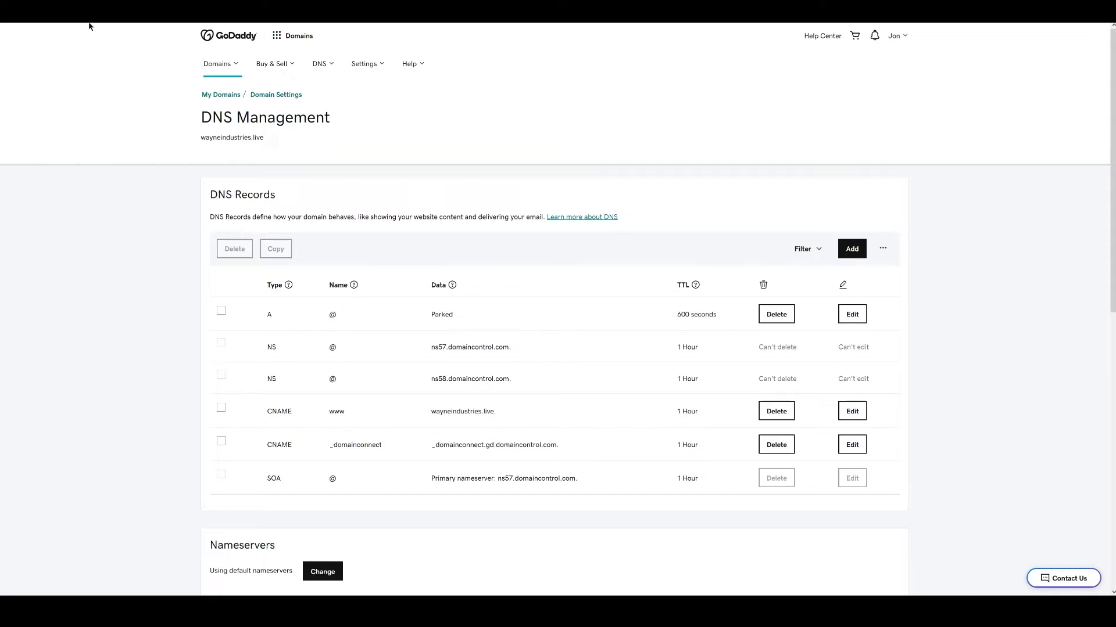
- Change the @ A record's value from Parked to 52.39.68.83 and save it
click(852, 315)
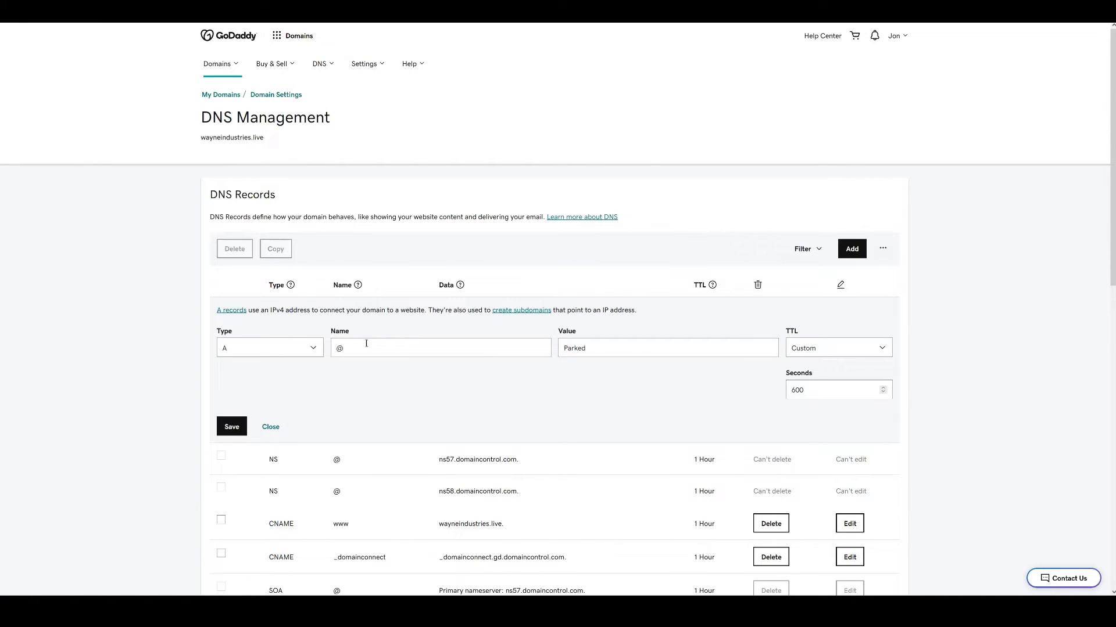
click(631, 351)
key(ctrl+a)
key(ctrl+v)
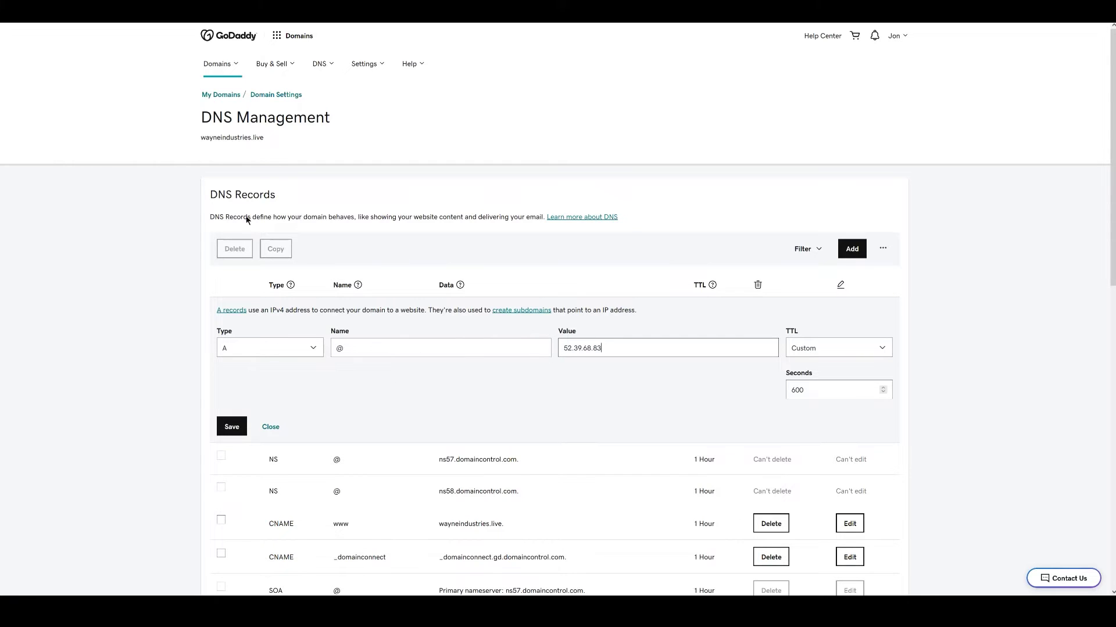
click(228, 428)
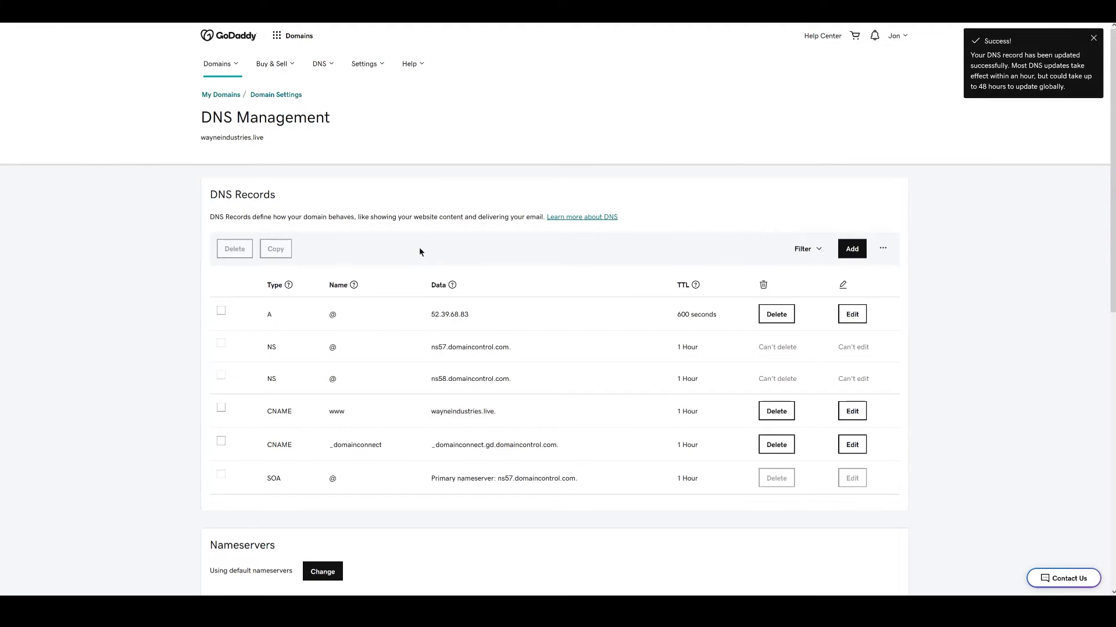
- Add a wildcard * A record pointing to 52.39.68.83
scroll(423, 244, down, 2)
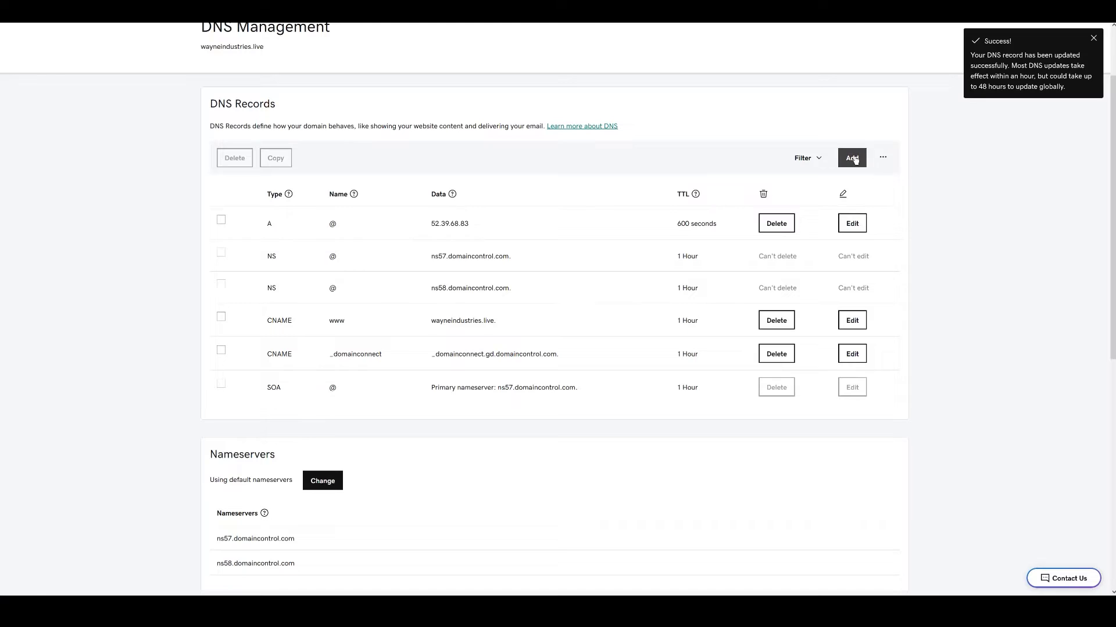
click(853, 157)
click(292, 235)
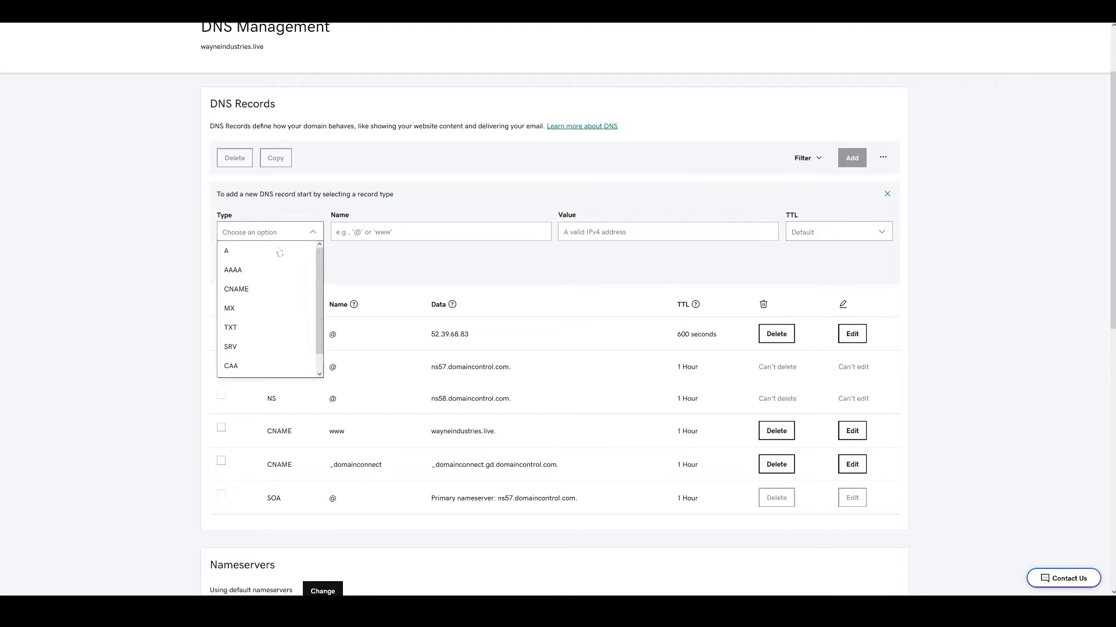
click(266, 259)
click(365, 233)
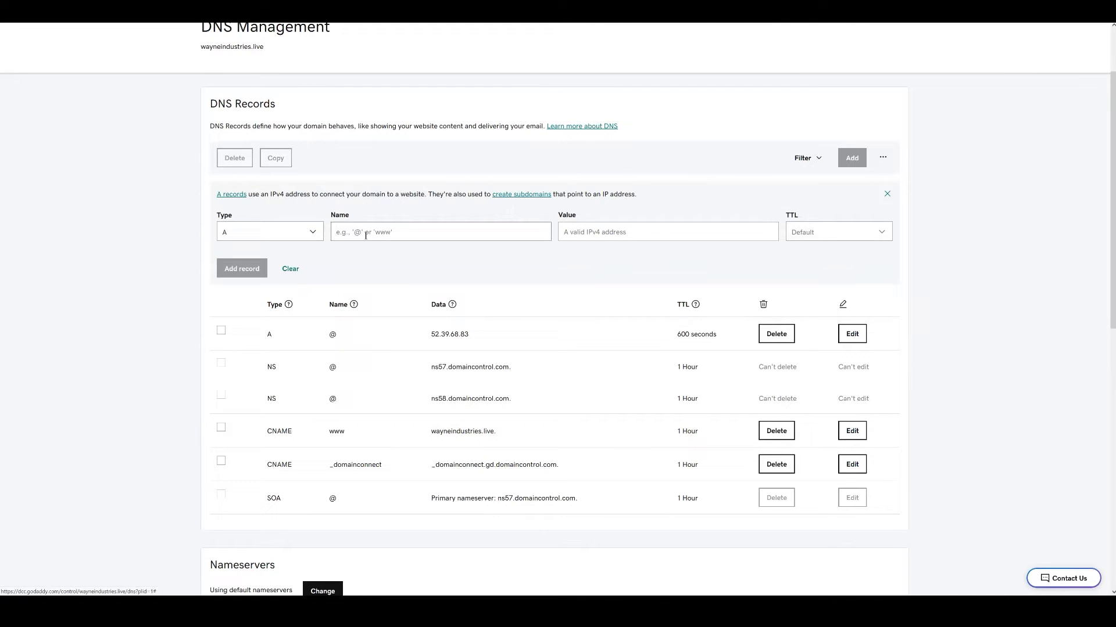
text(*)
key(ctrl+v)
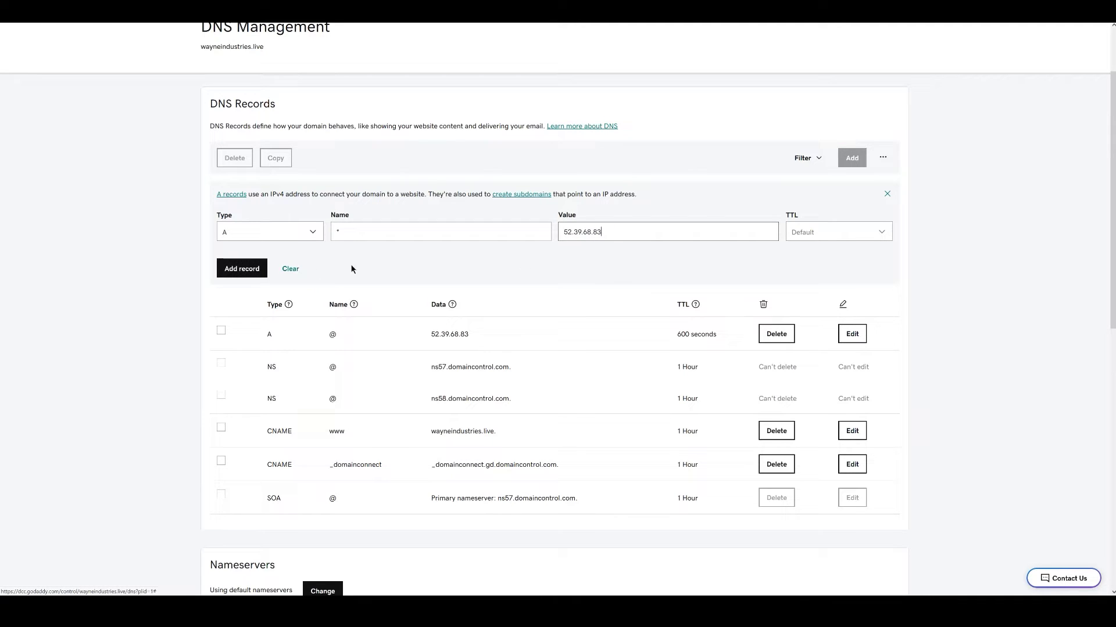
click(245, 268)
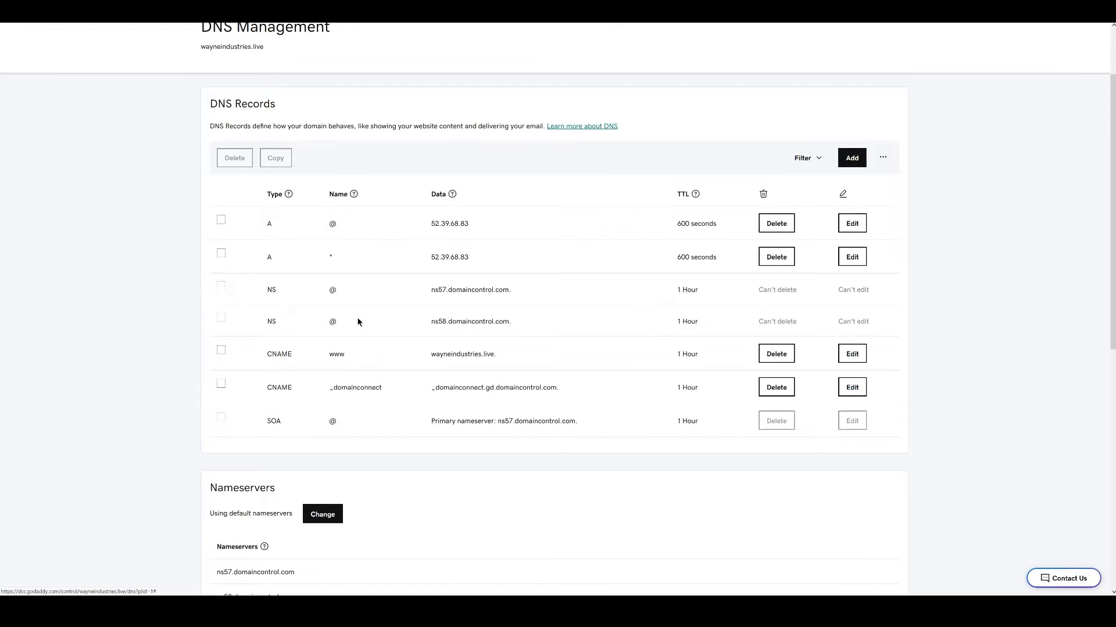
- Copy the CNAME record's host value from the wayneindustries.live setup page in the CRM
key(ctrl+Tab)
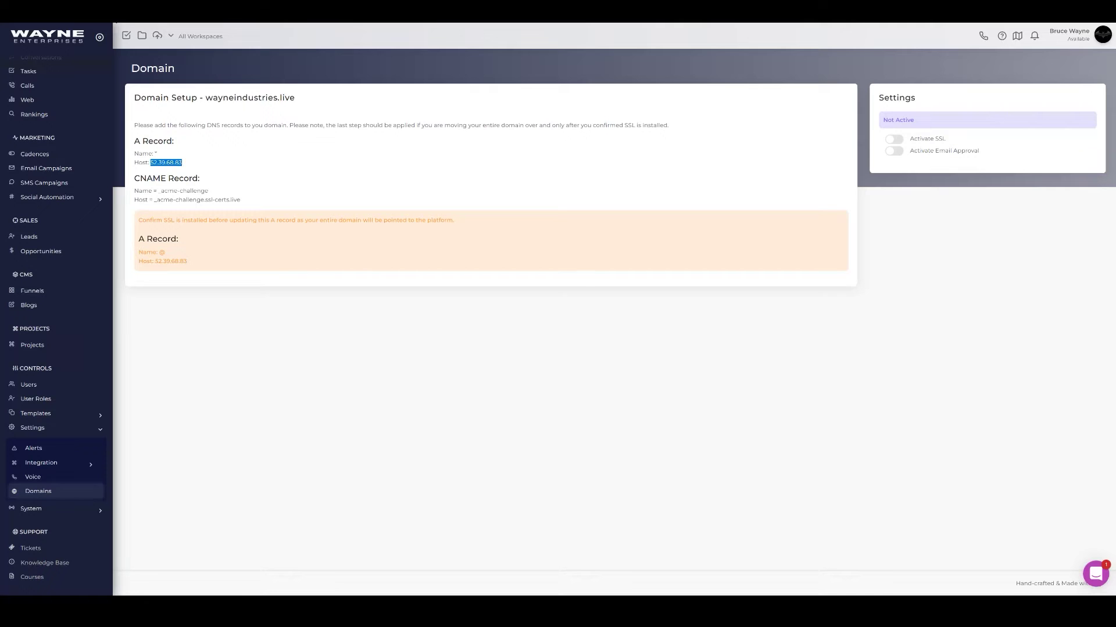
drag(242, 200, 154, 200)
key(ctrl+c)
click(198, 197)
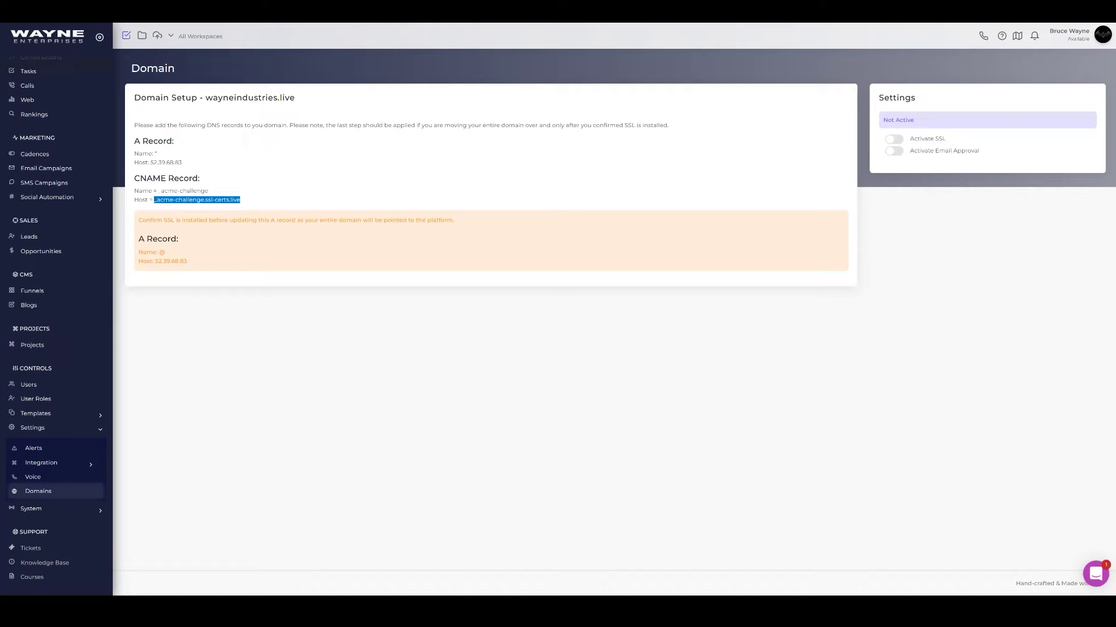
key(ctrl+Tab)
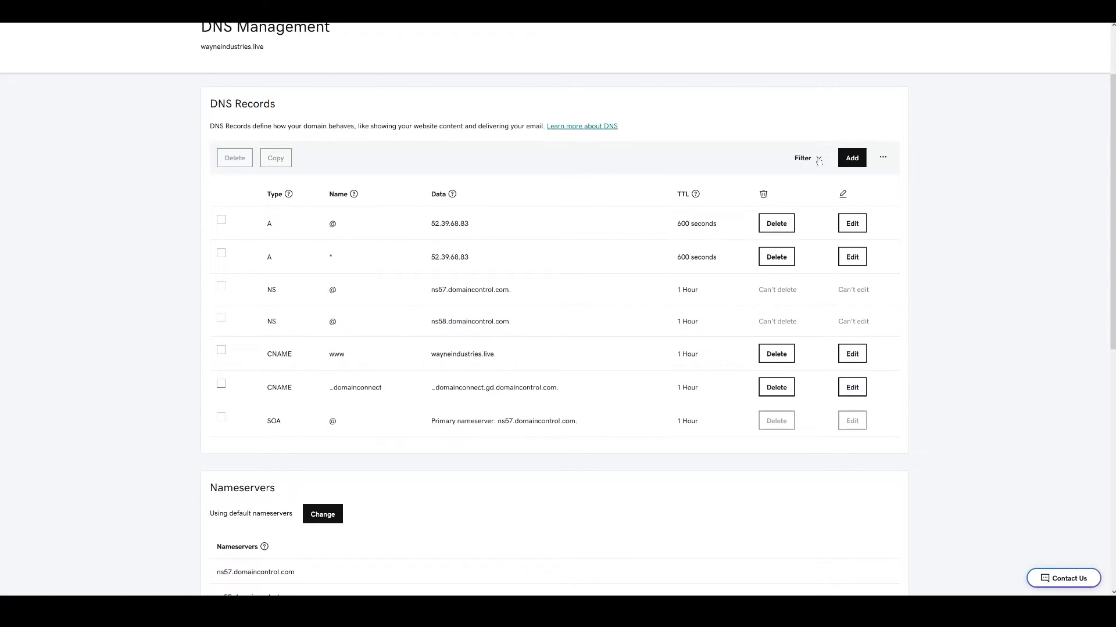
- Add a CNAME record _acme-challenge pointing to _acme-challenge.ssl-certs.live
click(851, 158)
click(290, 232)
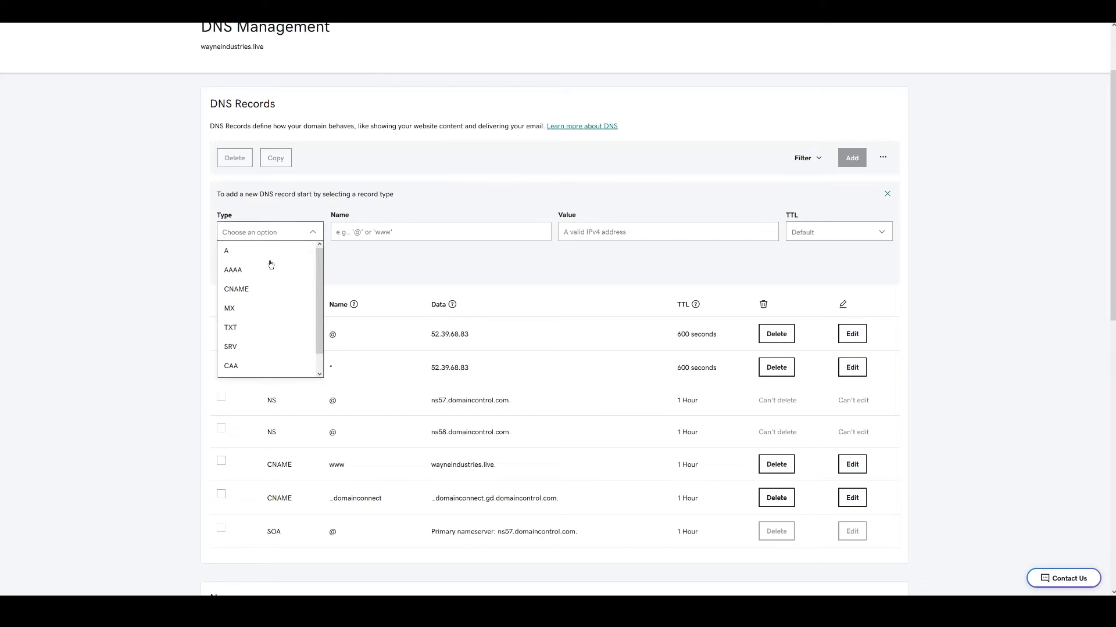
click(256, 289)
click(405, 232)
text(_acme-challenge)
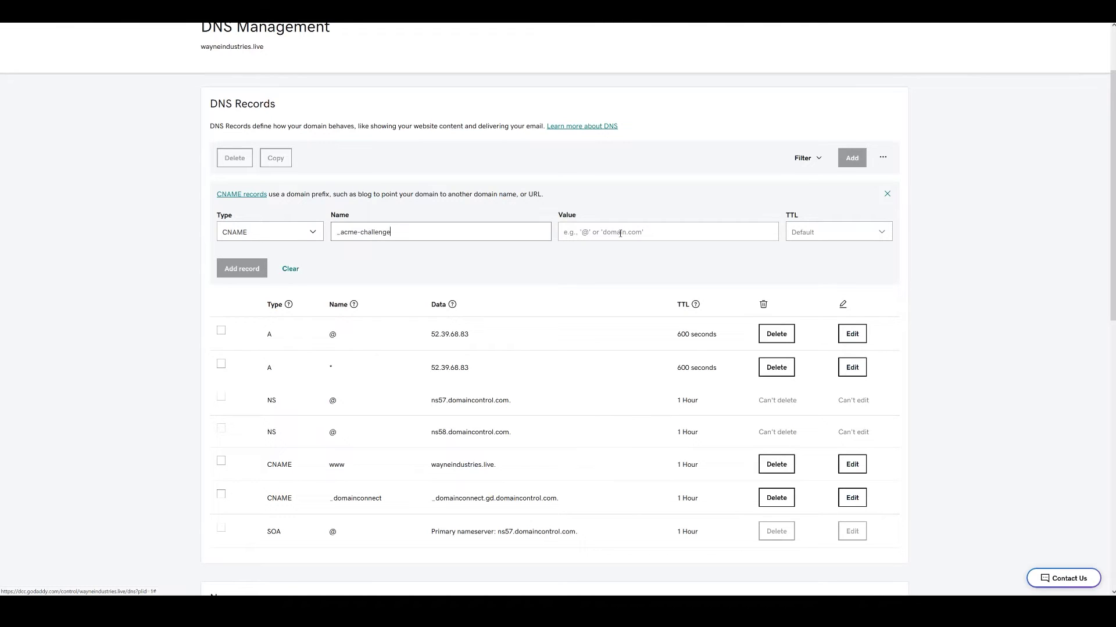
click(621, 232)
key(ctrl+v)
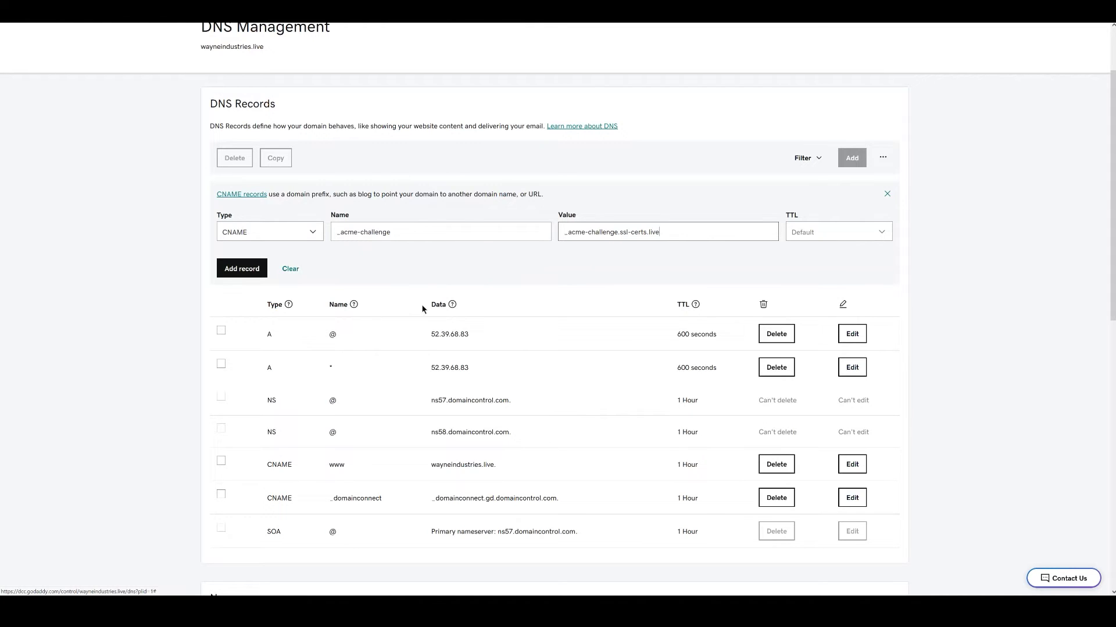
click(242, 268)
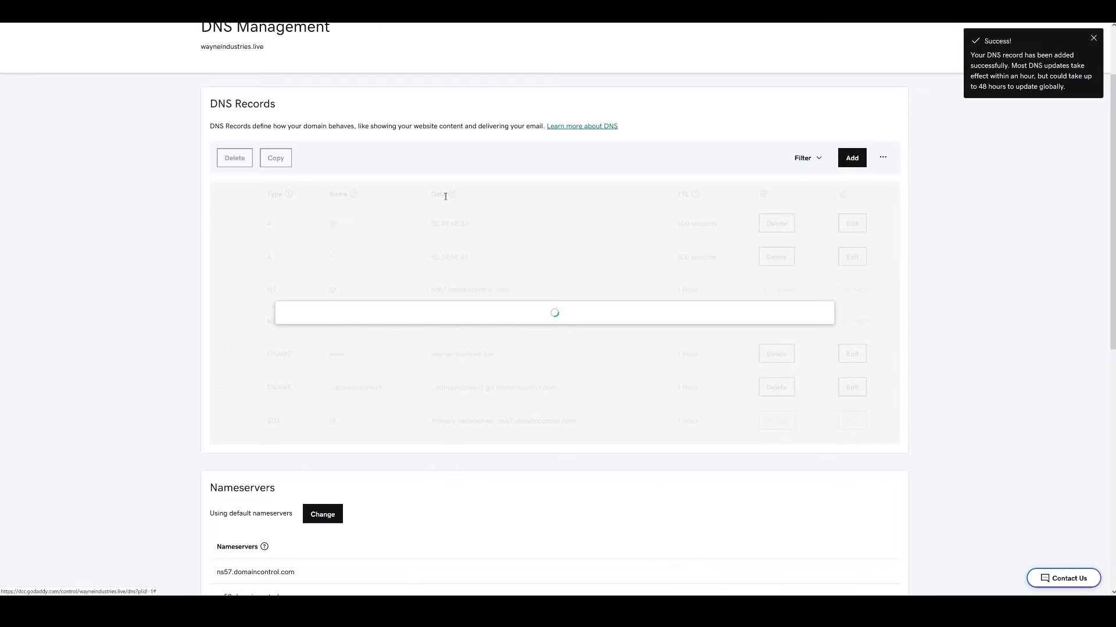
scroll(481, 251, down, 1)
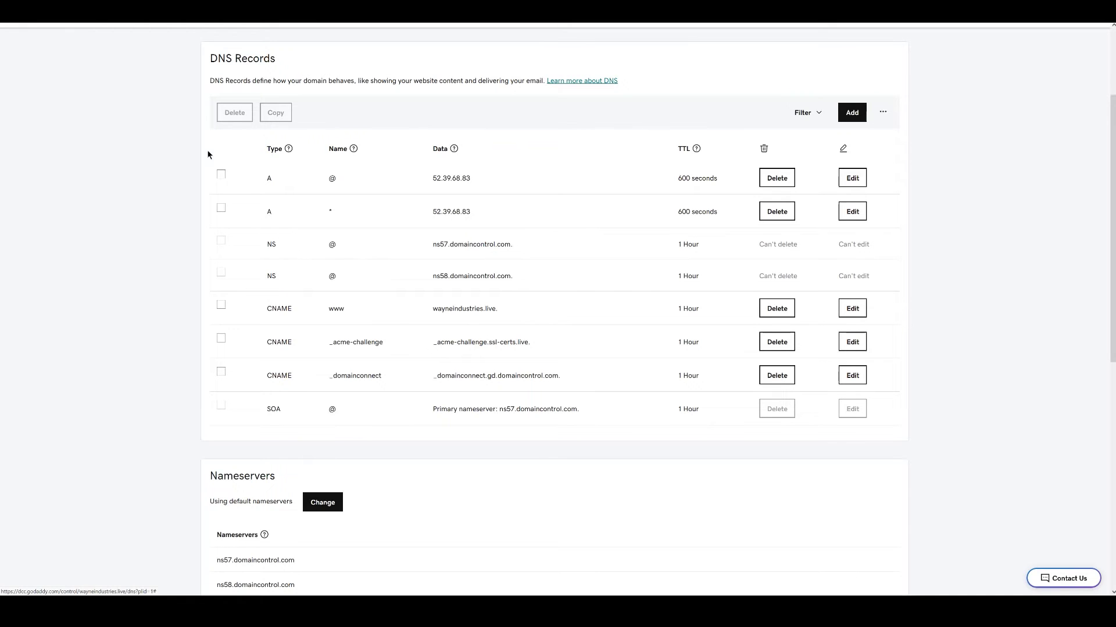
key(ctrl+Tab)
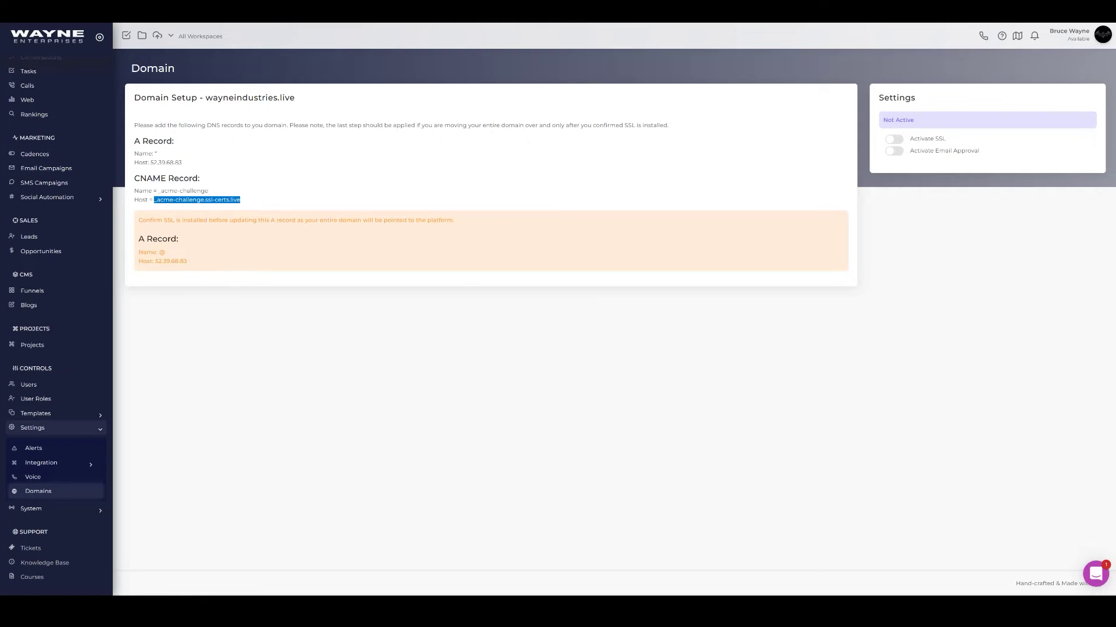
- Return to the registrar's DNS records for wayneindustries.live
key(ctrl+Tab)
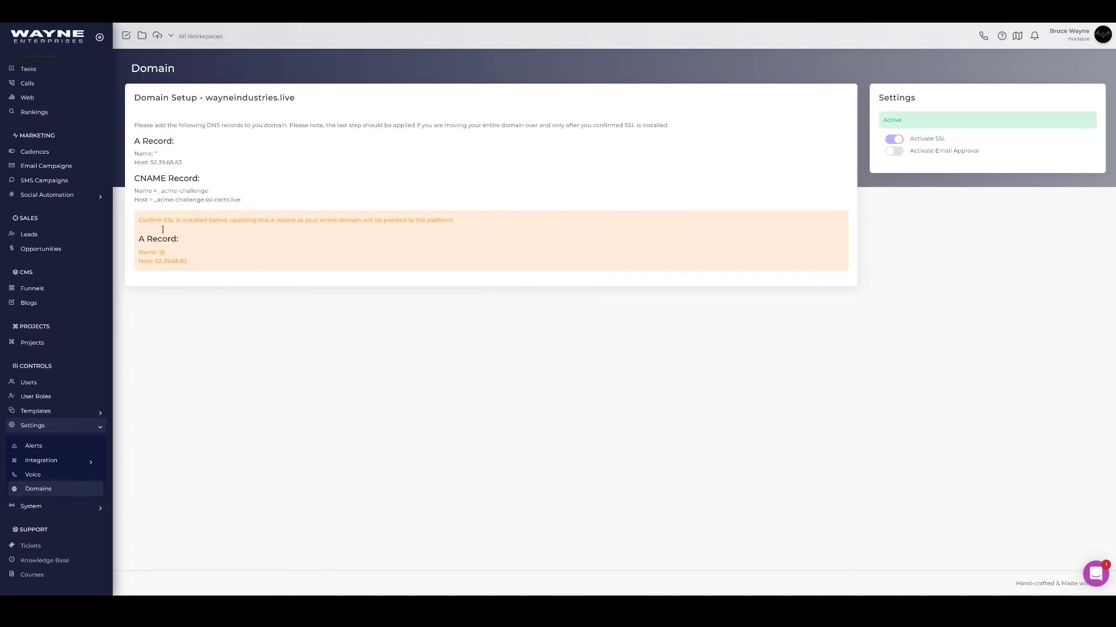
- Reopen the wayneindustries.live setup, confirm SSL is Active, and select its domain name
click(42, 491)
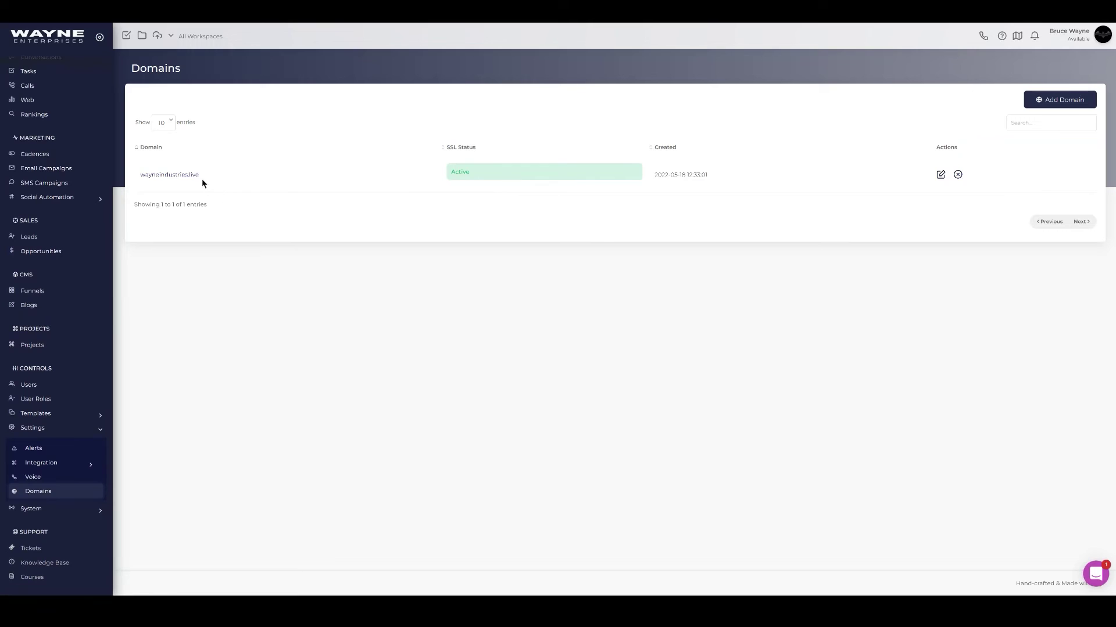
click(183, 175)
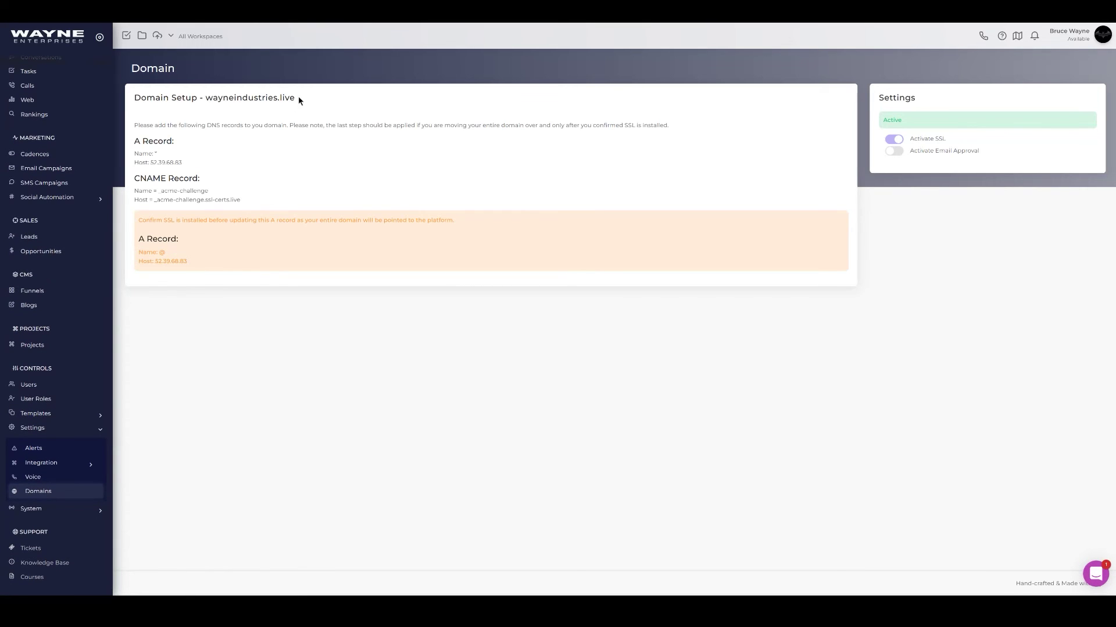
drag(298, 99, 207, 100)
key(ctrl+c)
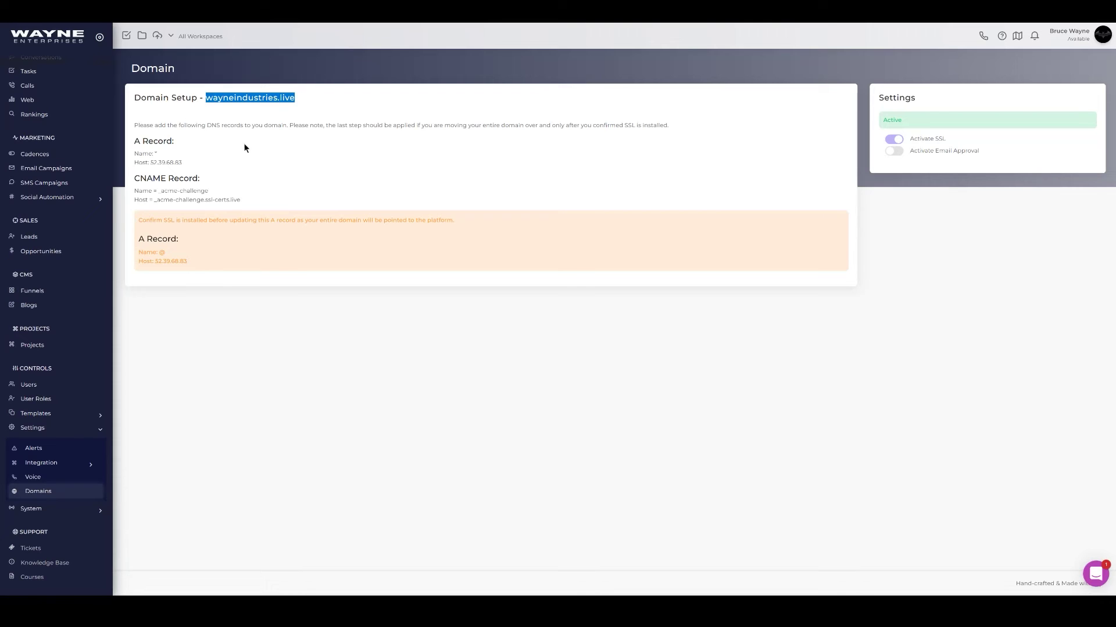
key(alt+Tab)
text(https:/)
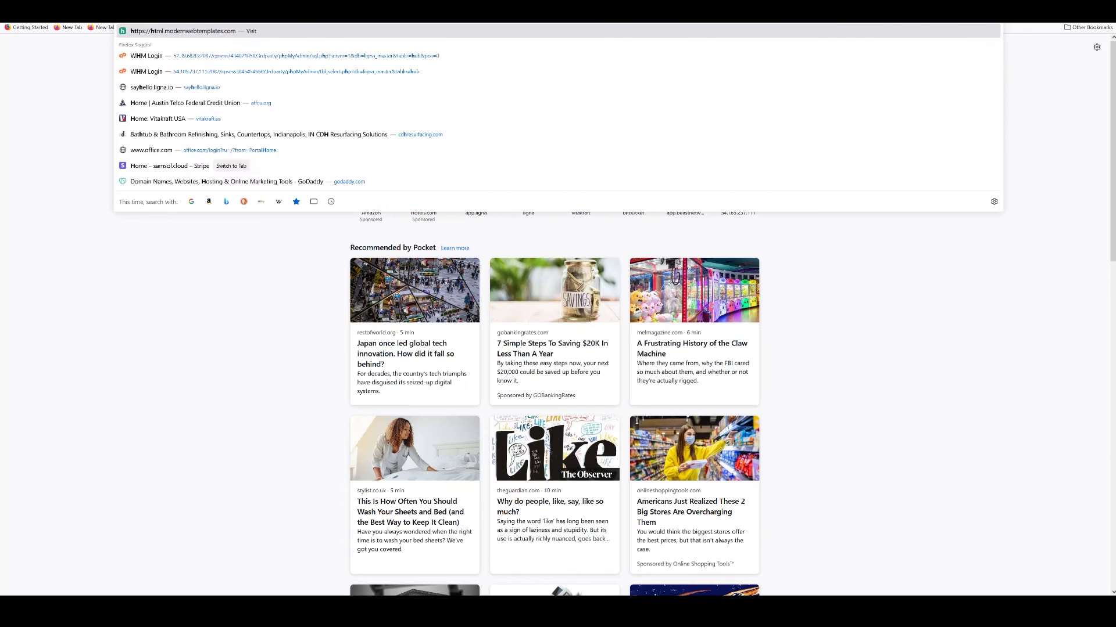
text(/)
key(ctrl+v)
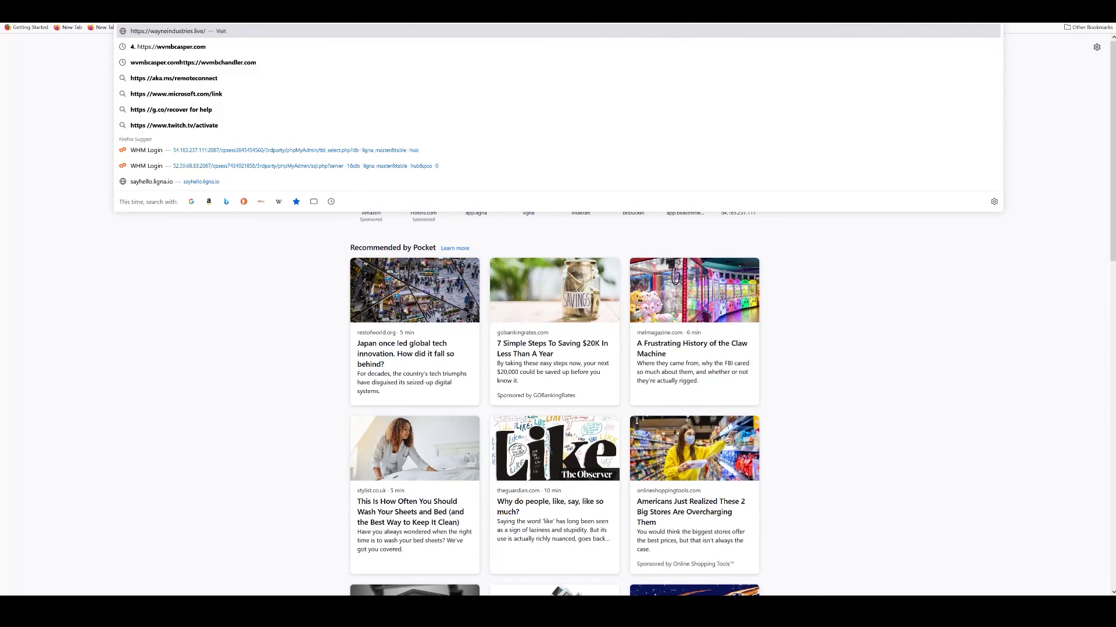
key(Return)
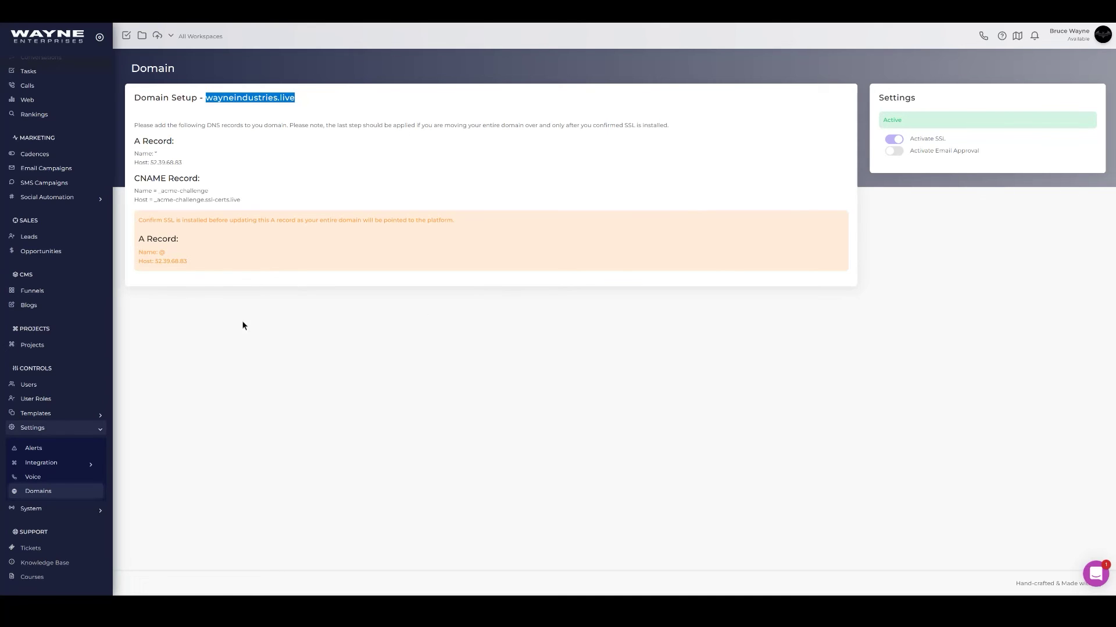
- Go to the Branding page under System settings
click(304, 104)
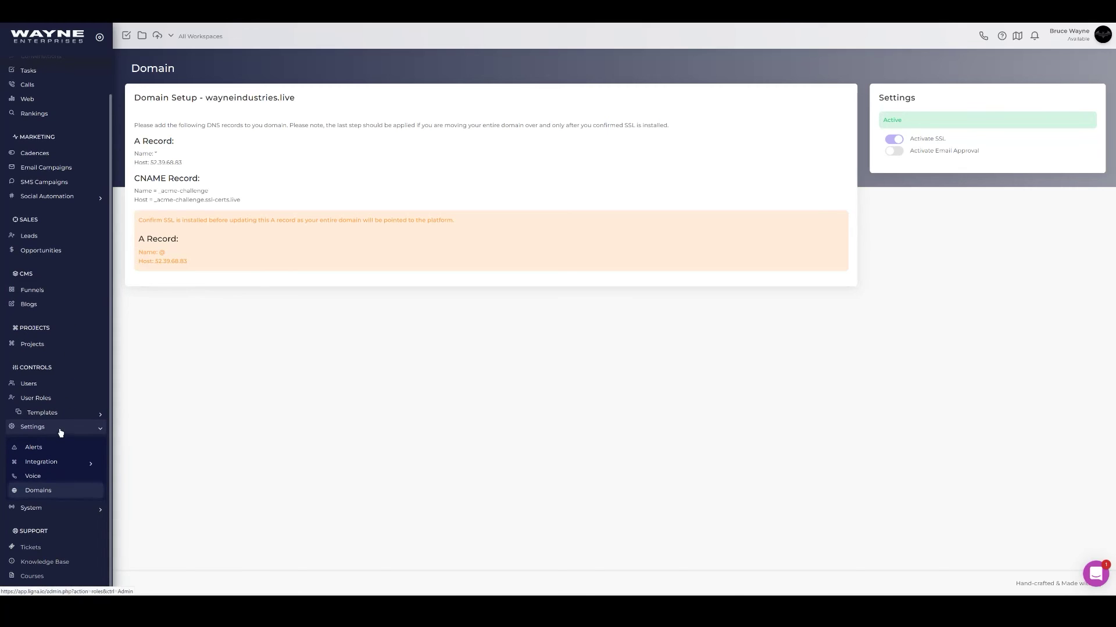
click(57, 507)
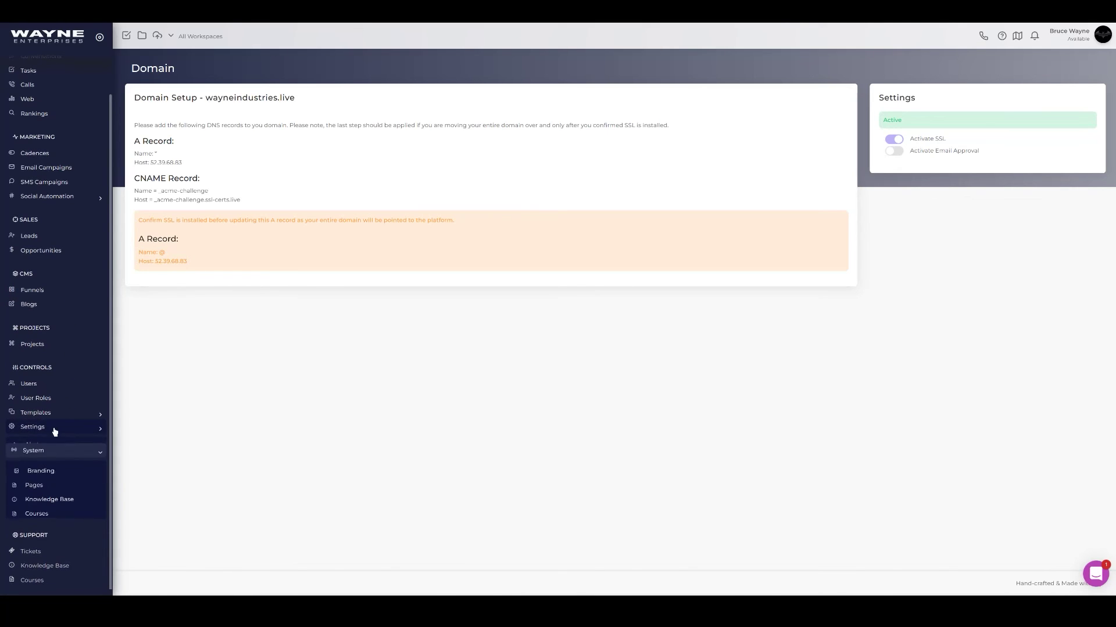
click(46, 465)
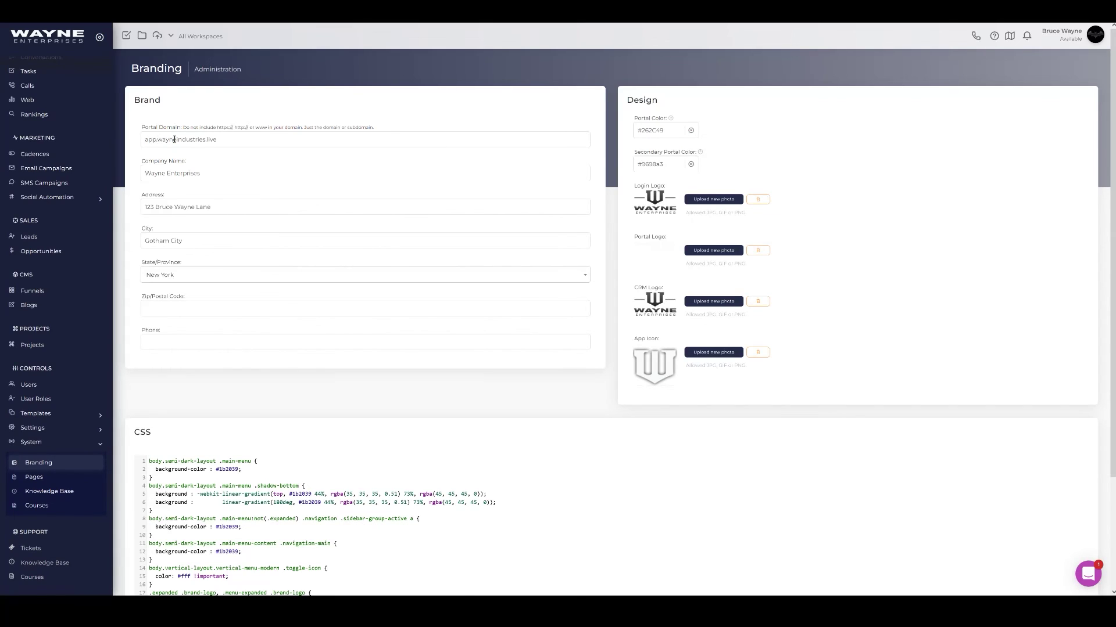
- Copy the portal domain app.wayneindustries.live and load it in another browser tab
click(234, 140)
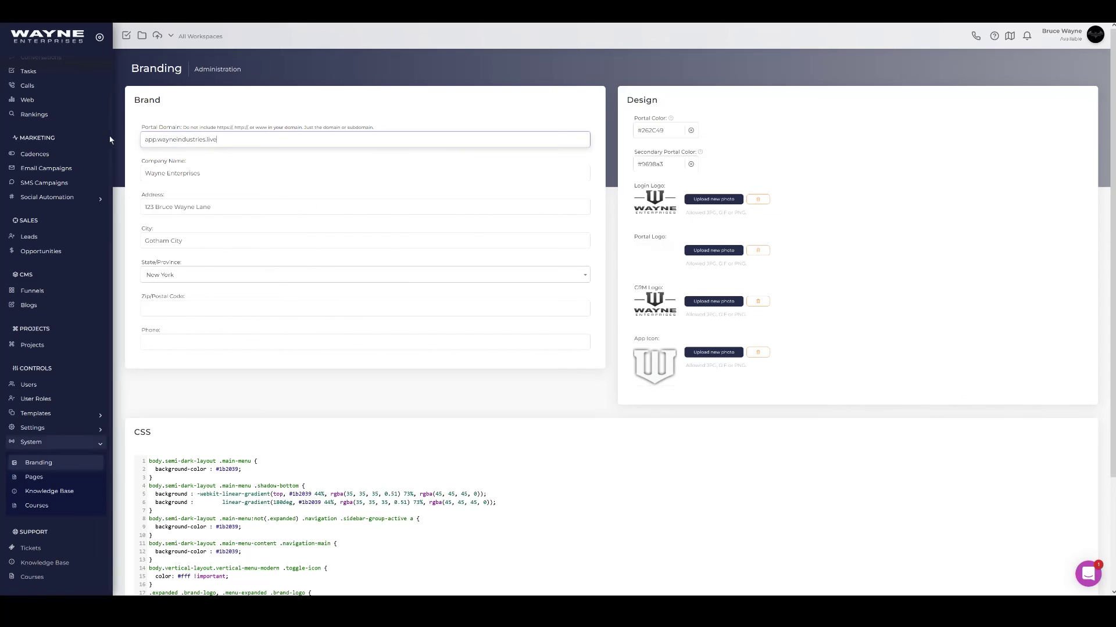
key(ctrl+a)
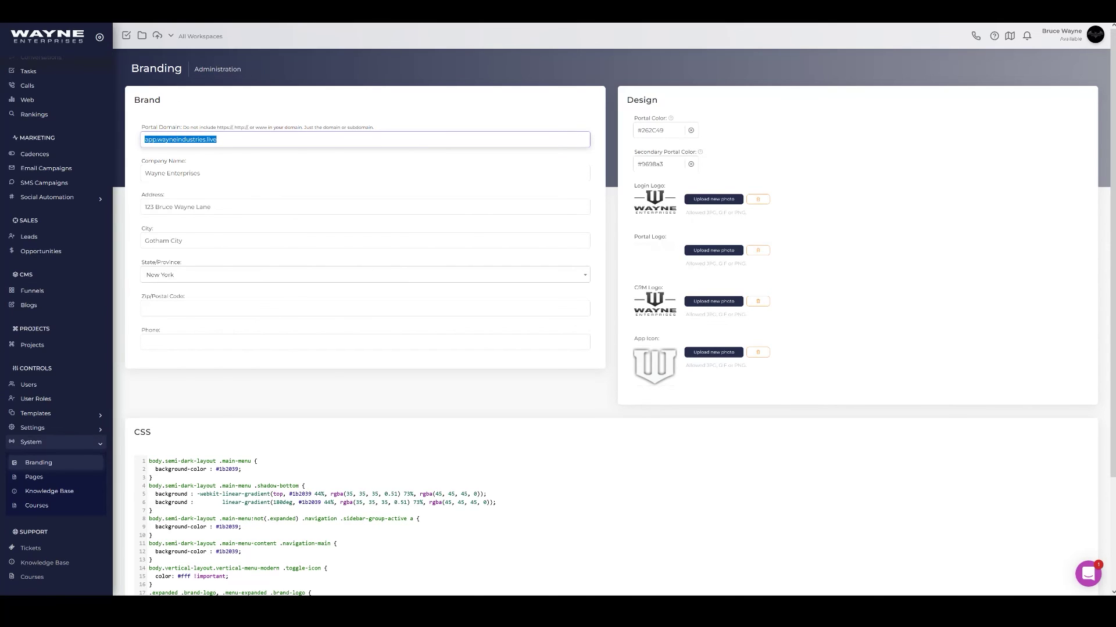
key(ctrl+c)
key(ctrl+Tab)
key(ctrl+l)
key(ctrl+v)
key(Return)
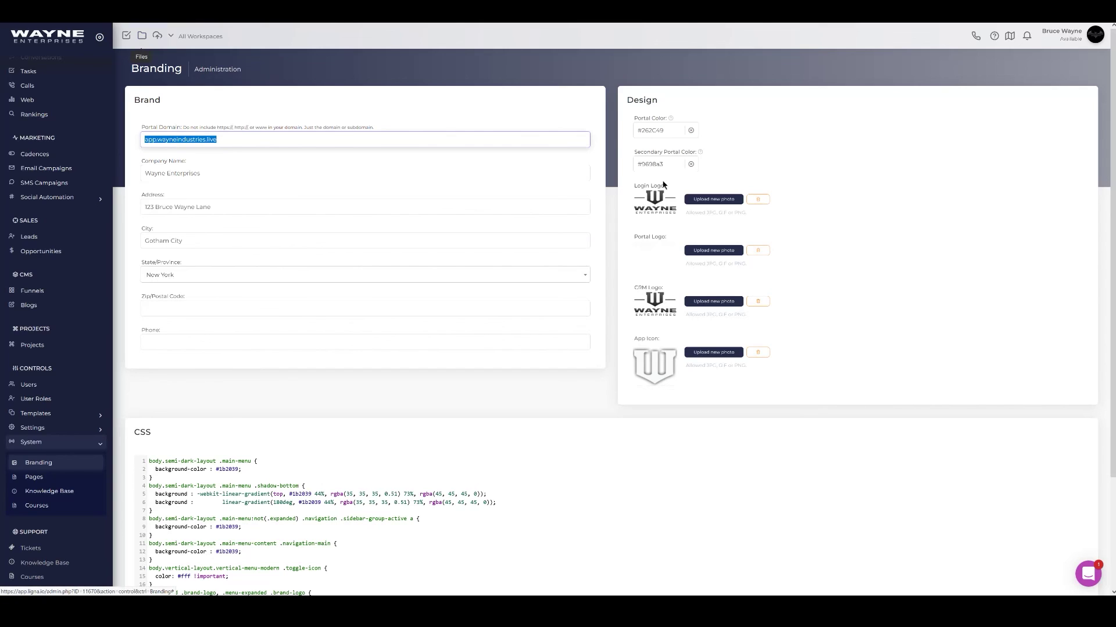
- Resize login_logo.png in the image editor to 250 px wide (149 px high) and overwrite the original file
click(144, 37)
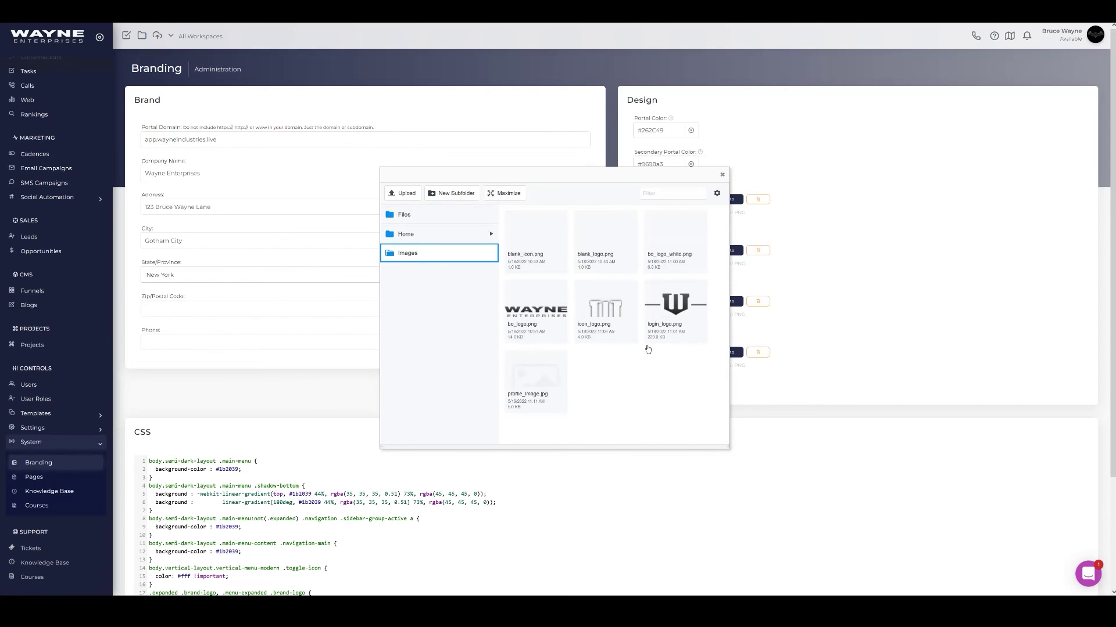
click(676, 315)
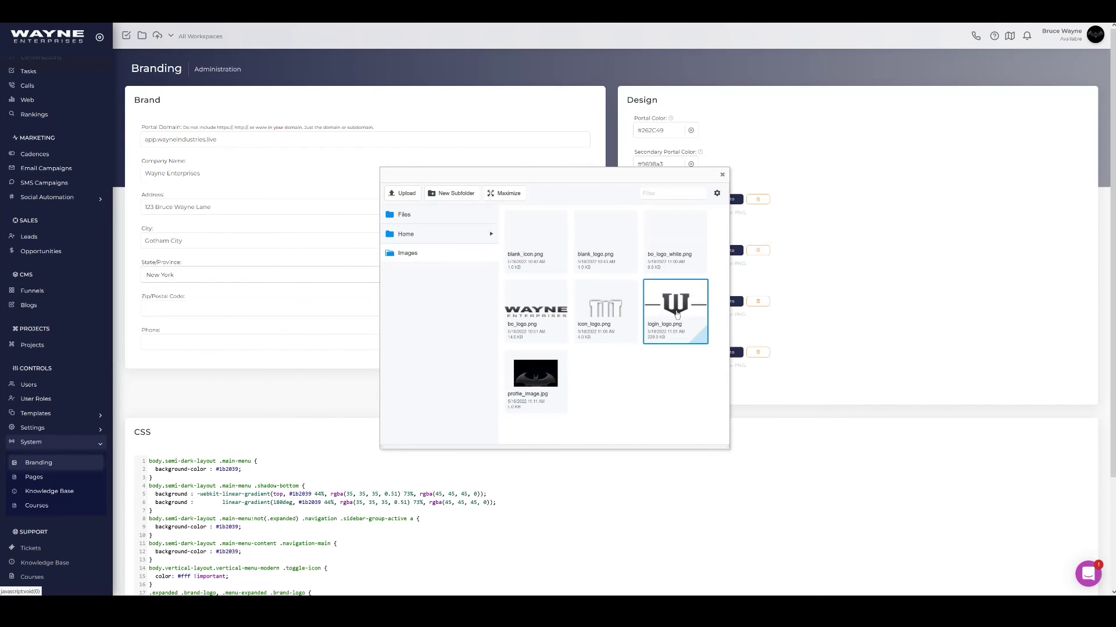
click(626, 194)
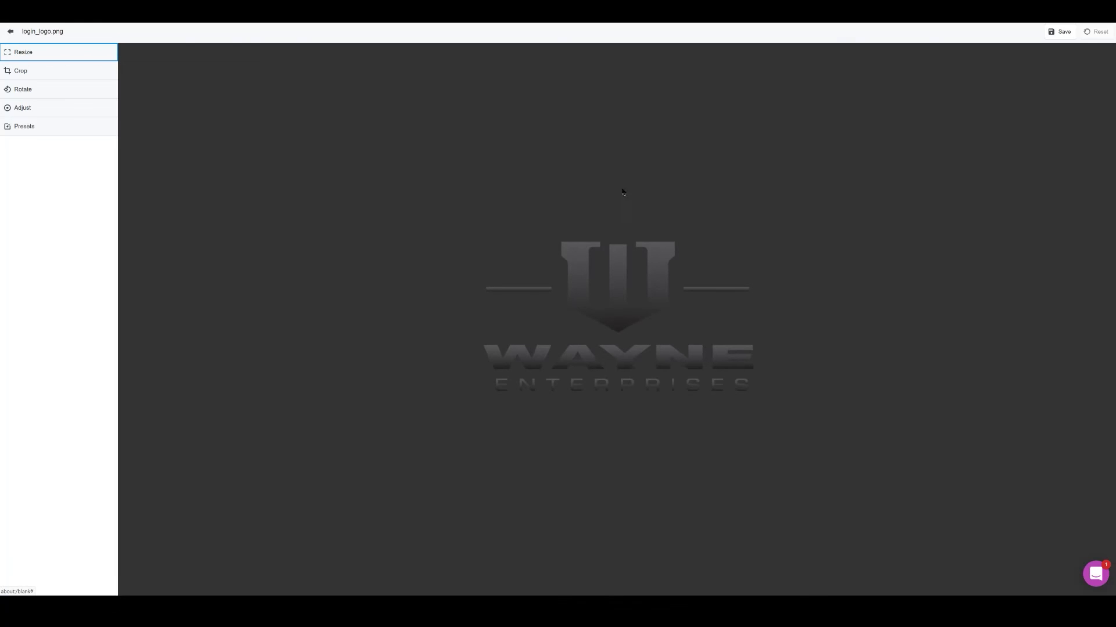
click(23, 53)
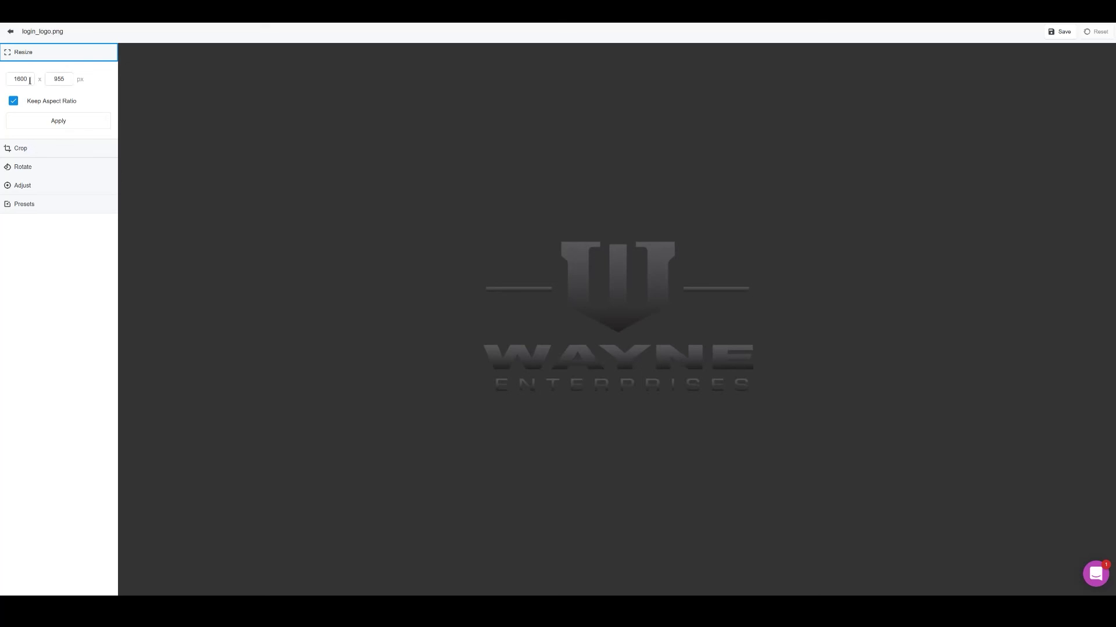
double_click(28, 77)
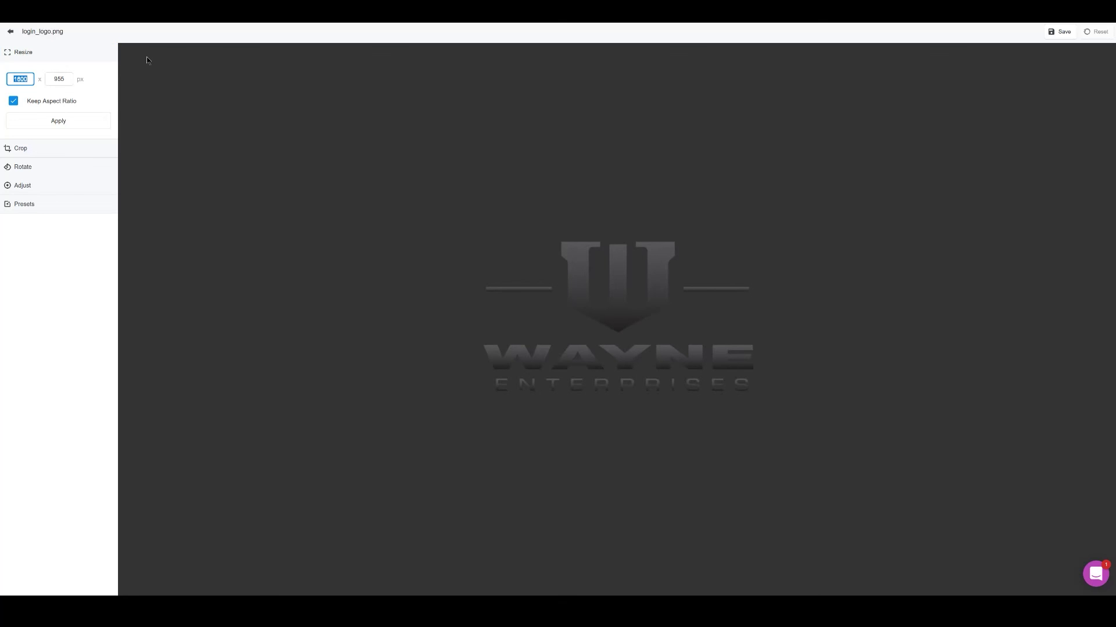
text(250)
click(66, 279)
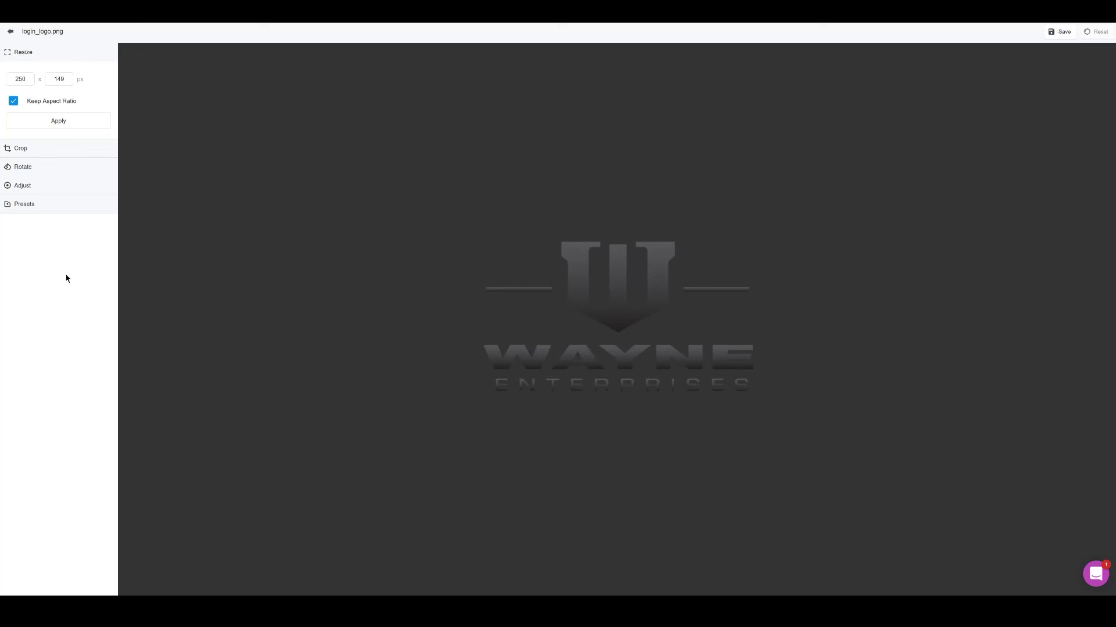
click(59, 123)
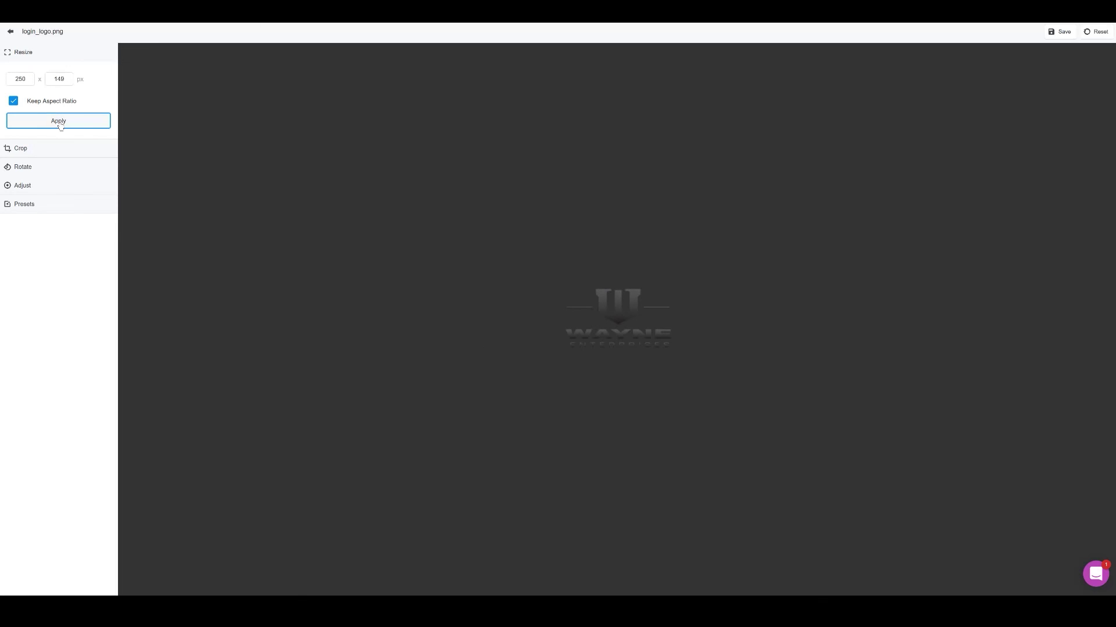
click(1064, 32)
click(604, 330)
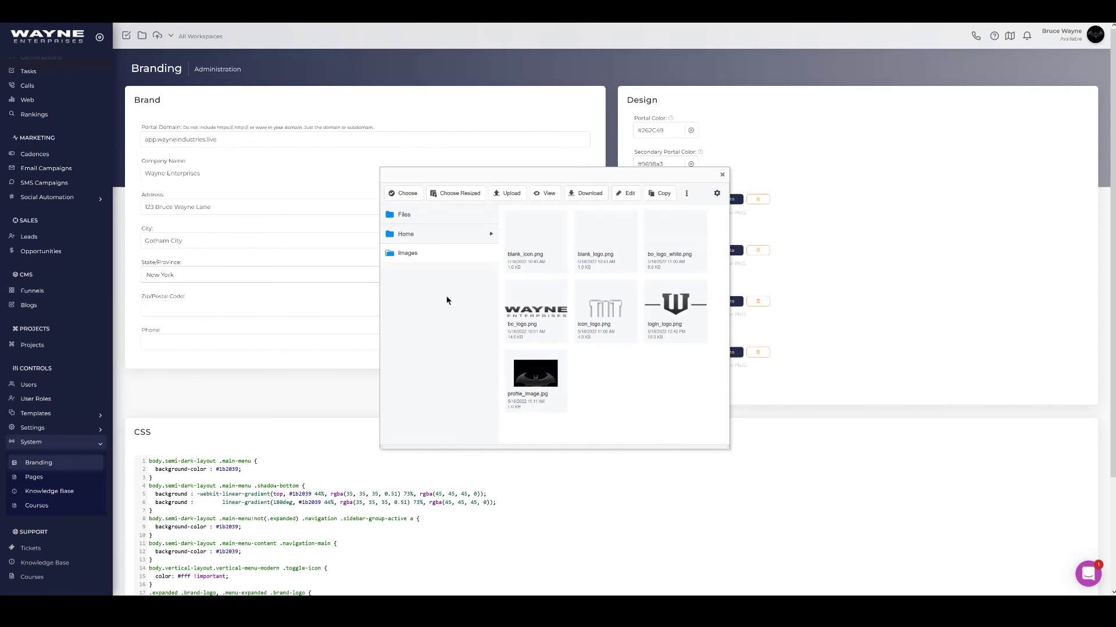
- Hard-reload the login page without cache to display the 250 × 149 logo
click(720, 177)
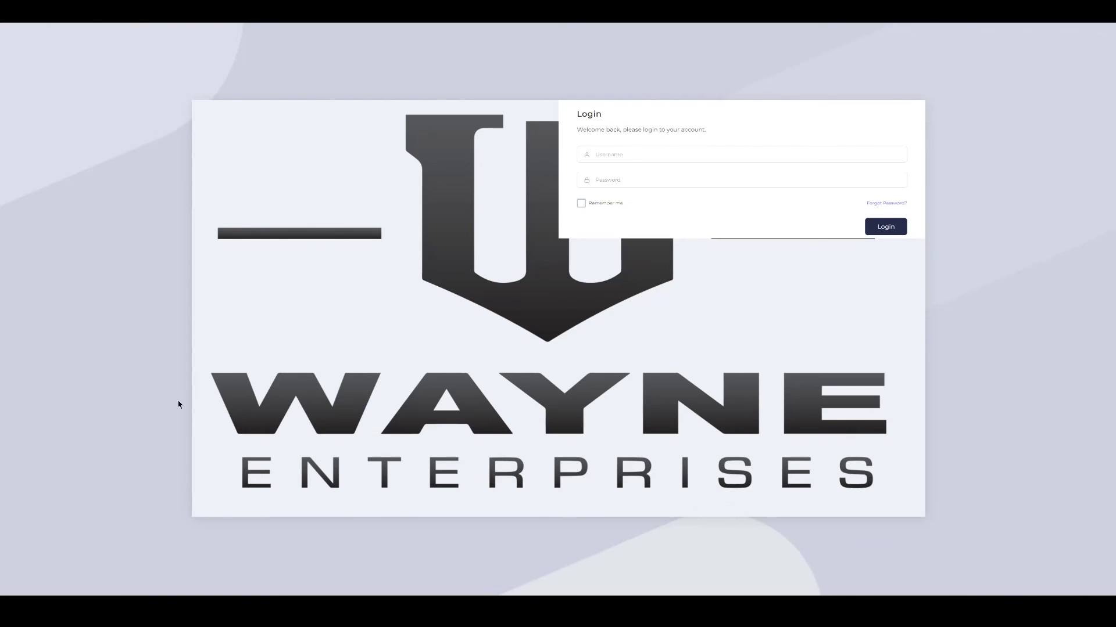
key(F12)
key(F5)
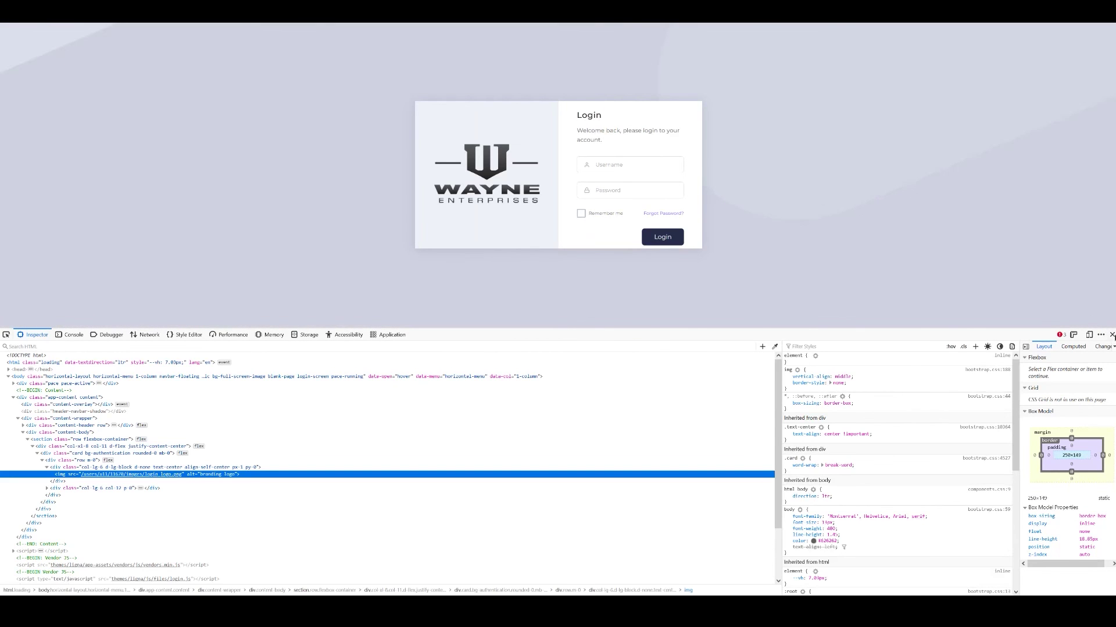
click(1111, 335)
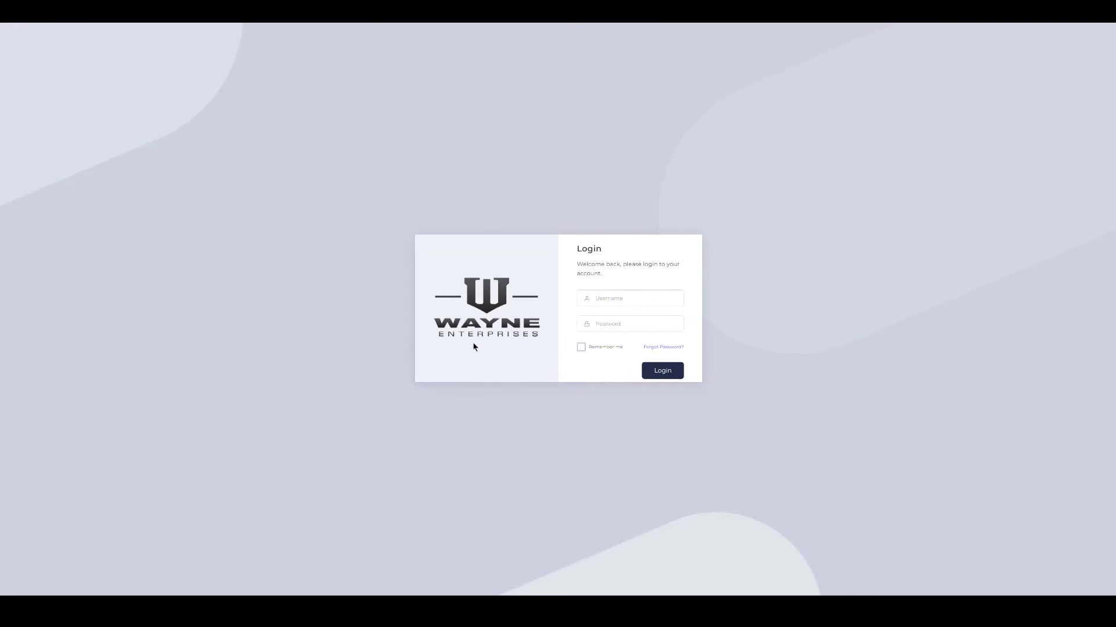